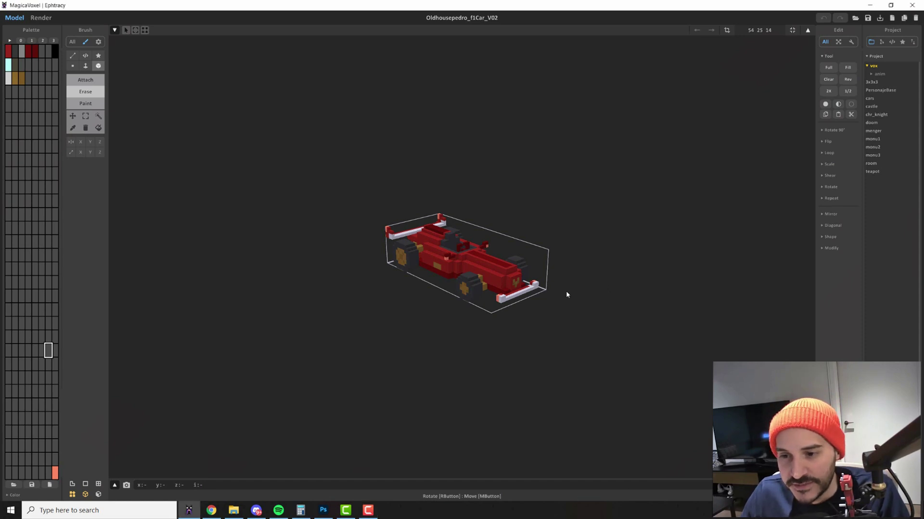
Step: Switch the red F1 car model to Render mode, show the image output settings and frame the car from a lower angle
{"action": "mouse_move", "coordinate": [567, 295]}
{"action": "right_mouse_down"}
{"action": "mouse_move", "coordinate": [577, 313]}
{"action": "mouse_move", "coordinate": [268, 283]}
{"action": "mouse_move", "coordinate": [600, 315]}
{"action": "mouse_move", "coordinate": [597, 289]}
{"action": "right_mouse_up"}
{"action": "scroll", "coordinate": [577, 313], "scroll_direction": "up", "scroll_amount": 3}
{"action": "left_click", "coordinate": [42, 18]}
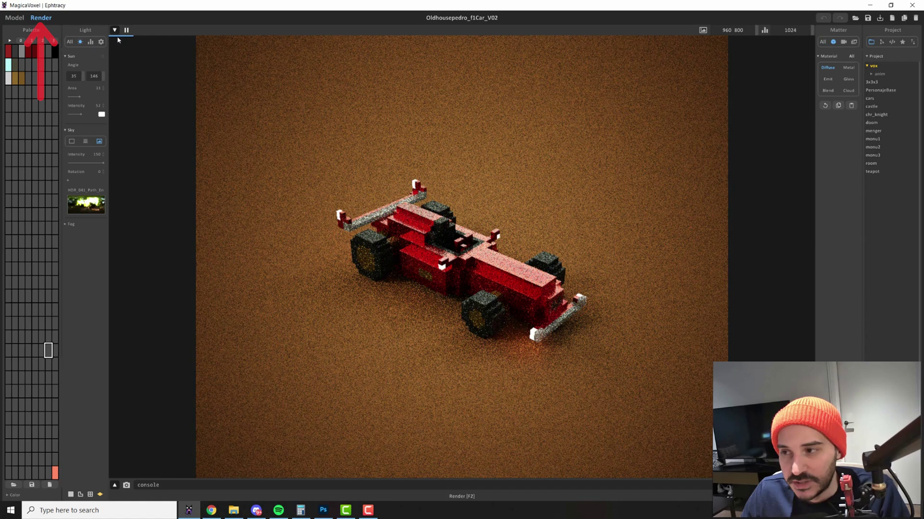
{"action": "left_click", "coordinate": [854, 44]}
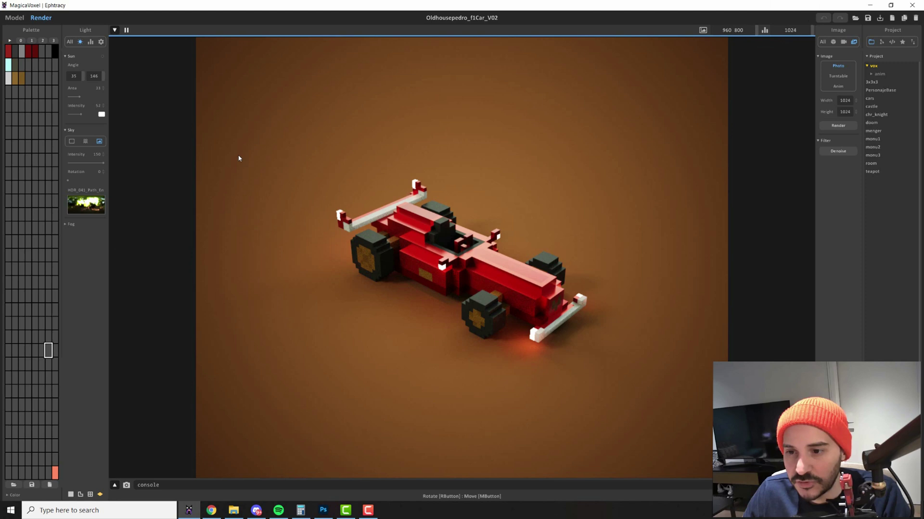
{"action": "right_click_drag", "start_coordinate": [532, 91], "coordinate": [558, 169]}
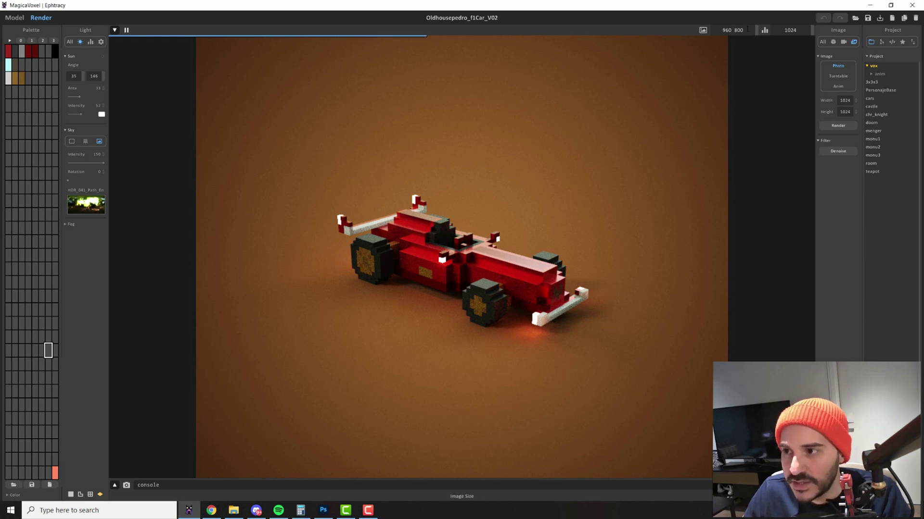
Step: Set the render preview image size to 2048 × 2048
{"action": "left_click_drag", "start_coordinate": [748, 30], "coordinate": [721, 30]}
{"action": "left_click_drag", "start_coordinate": [798, 30], "coordinate": [784, 29]}
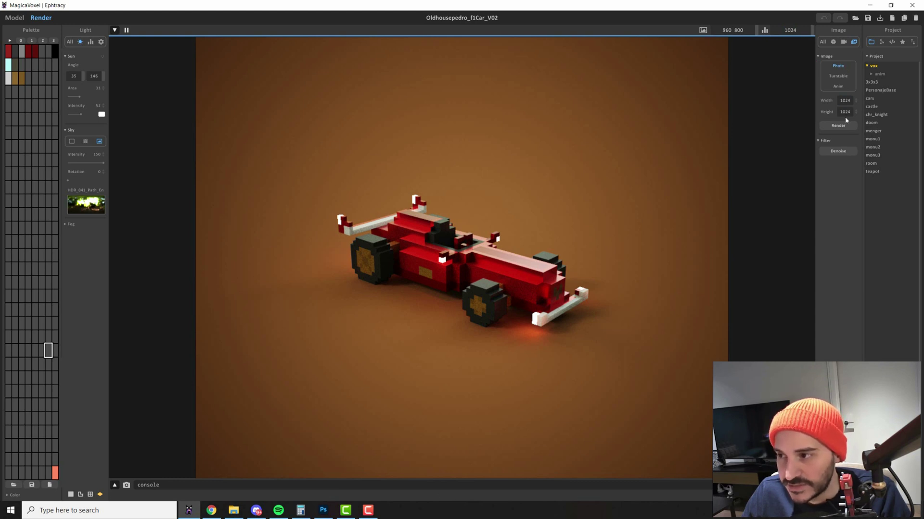
{"action": "left_click", "coordinate": [733, 29]}
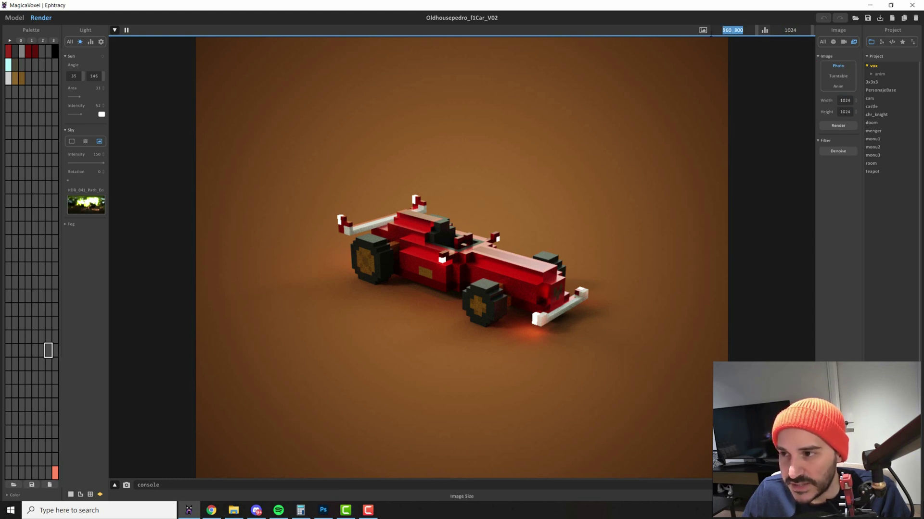
{"action": "type", "text": "2"}
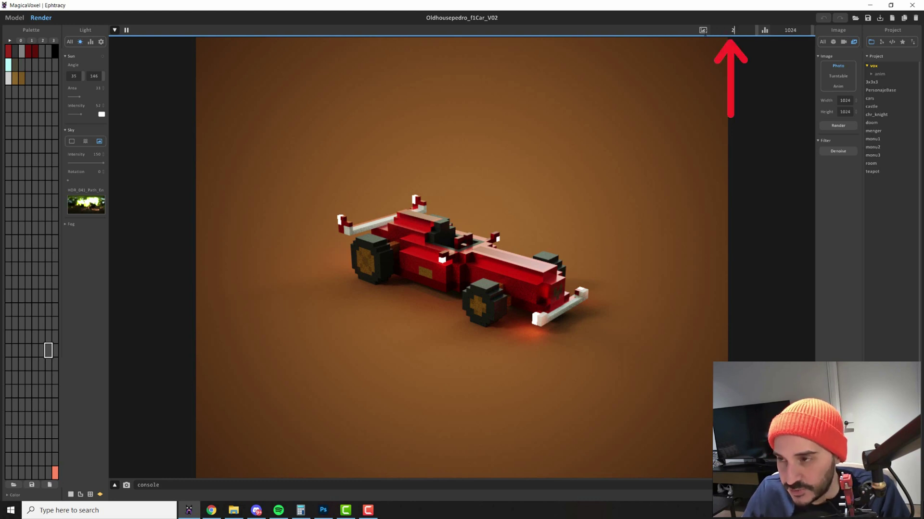
{"action": "type", "text": "555"}
{"action": "key", "text": "Return"}
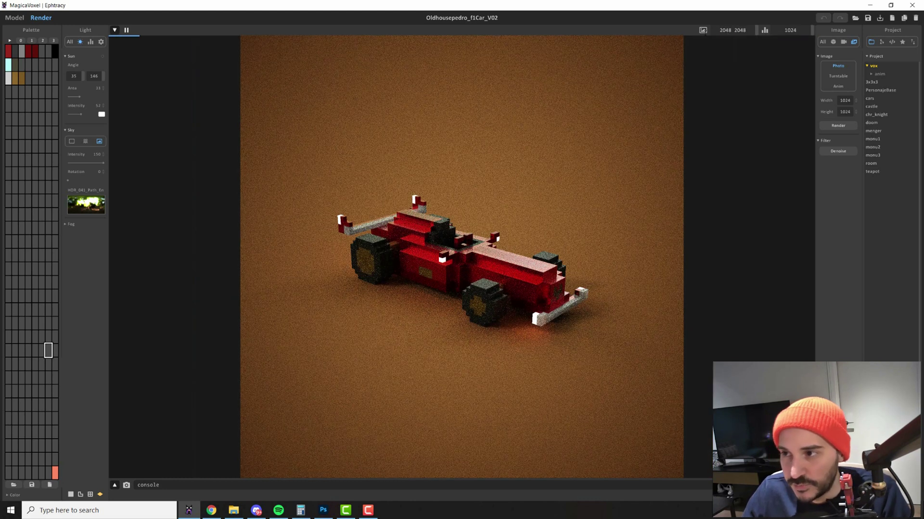
{"action": "left_click", "coordinate": [732, 30]}
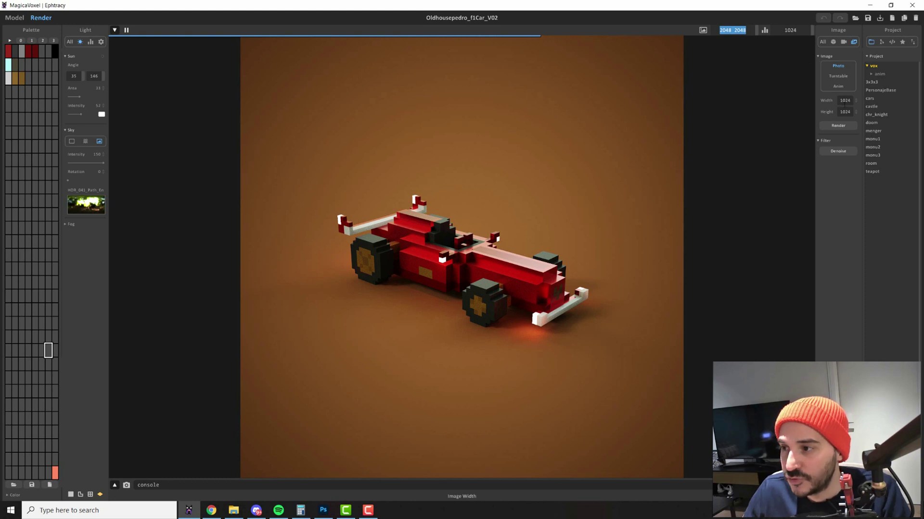
Step: Set the photo output to 4000 wide and 4000 high
{"action": "left_click", "coordinate": [844, 100]}
{"action": "type", "text": "4000"}
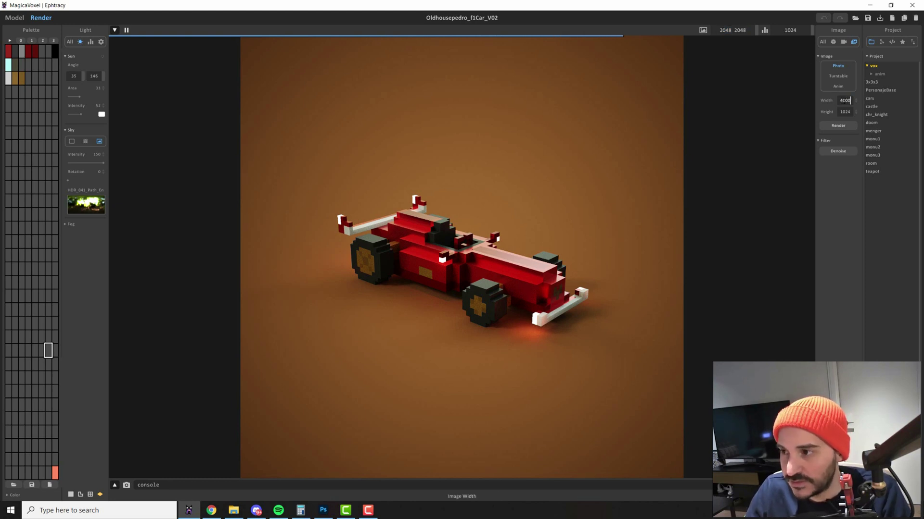
{"action": "key", "text": "Return"}
{"action": "left_click", "coordinate": [843, 112]}
{"action": "type", "text": "4"}
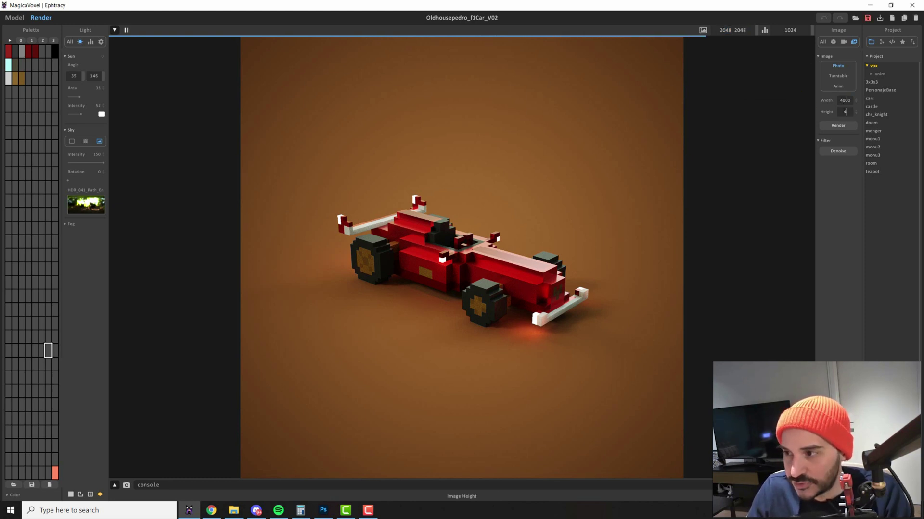
{"action": "type", "text": "000"}
{"action": "key", "text": "Return"}
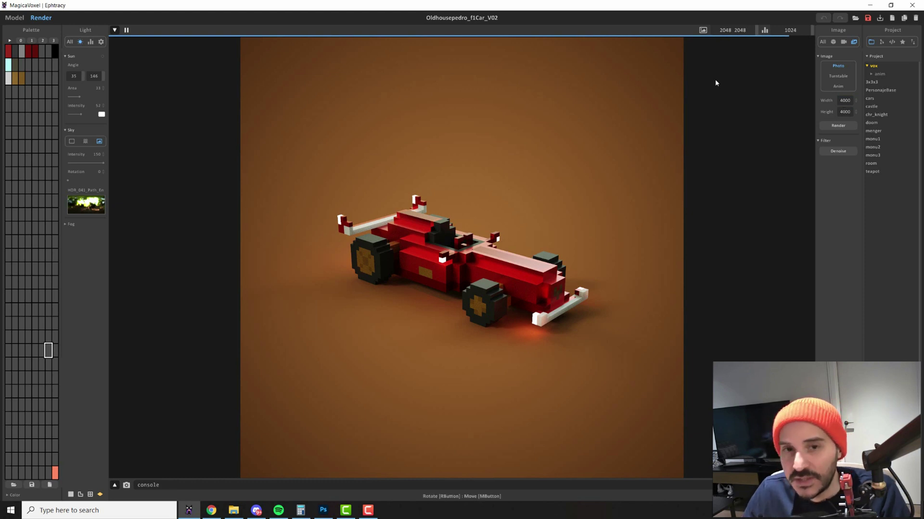
Step: Raise the number of render samples to 10000
{"action": "left_click", "coordinate": [790, 29]}
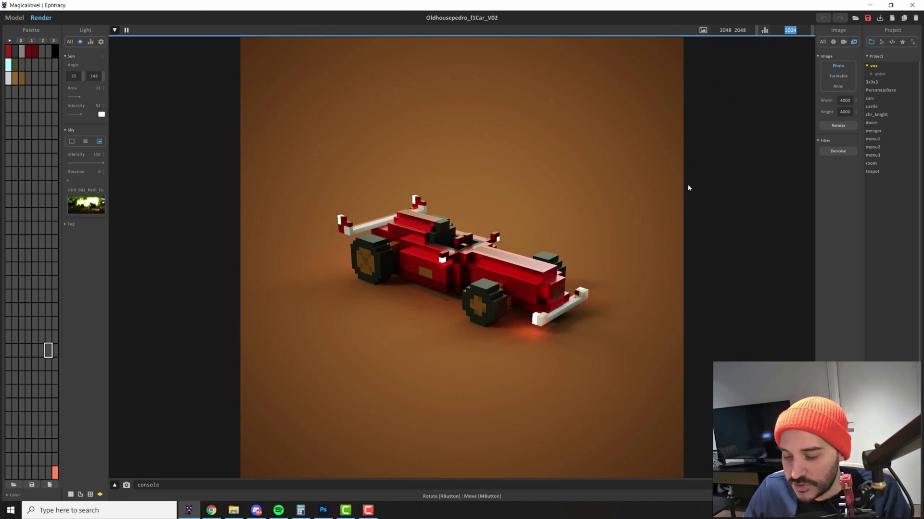
{"action": "type", "text": "10000"}
{"action": "key", "text": "Return"}
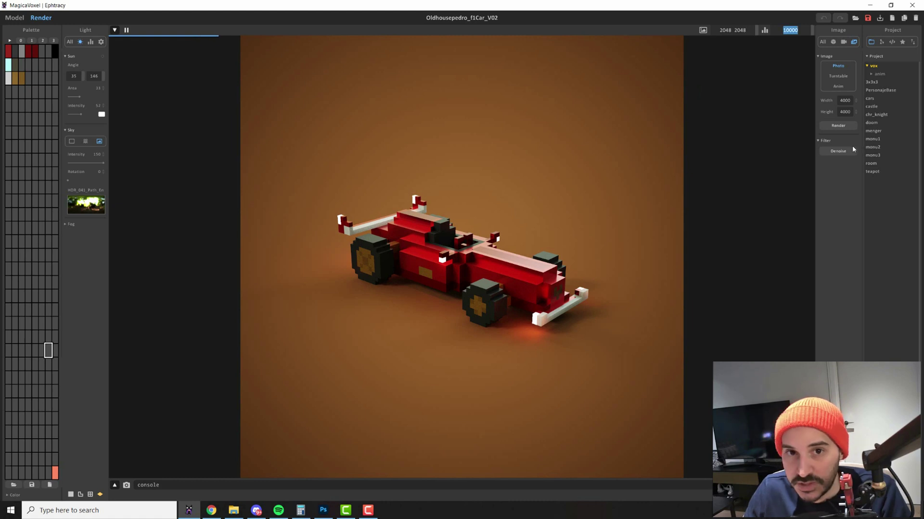
Step: Start the final photo render and stop it before it completes
{"action": "left_click", "coordinate": [852, 128]}
{"action": "key", "text": "Return"}
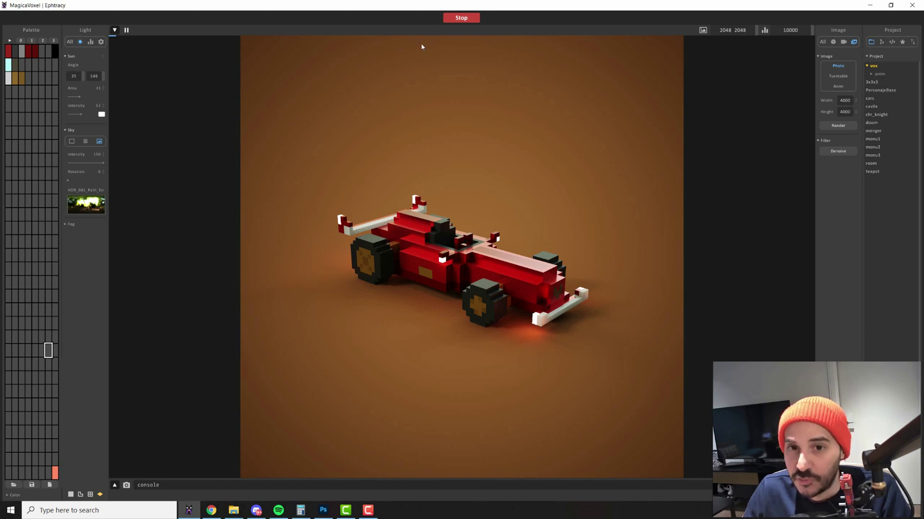
{"action": "left_click", "coordinate": [461, 19]}
{"action": "left_click", "coordinate": [460, 283]}
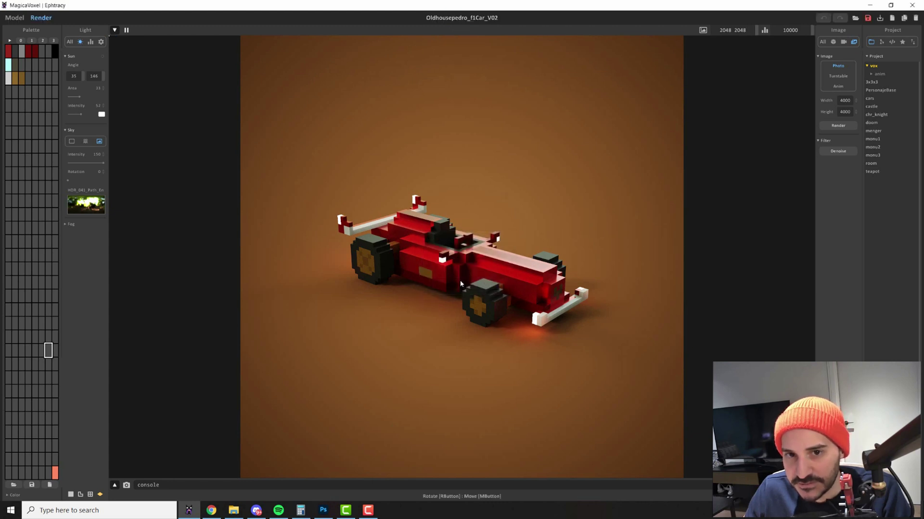
Step: Switch the image output type from Photo to Turntable, keeping the rotation angle at 360
{"action": "left_click", "coordinate": [845, 76]}
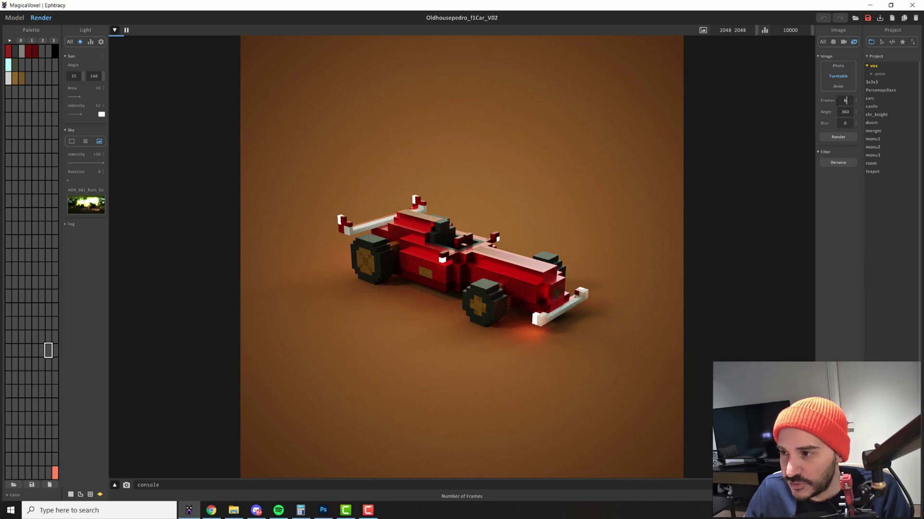
{"action": "left_click", "coordinate": [843, 123]}
{"action": "left_click", "coordinate": [841, 112]}
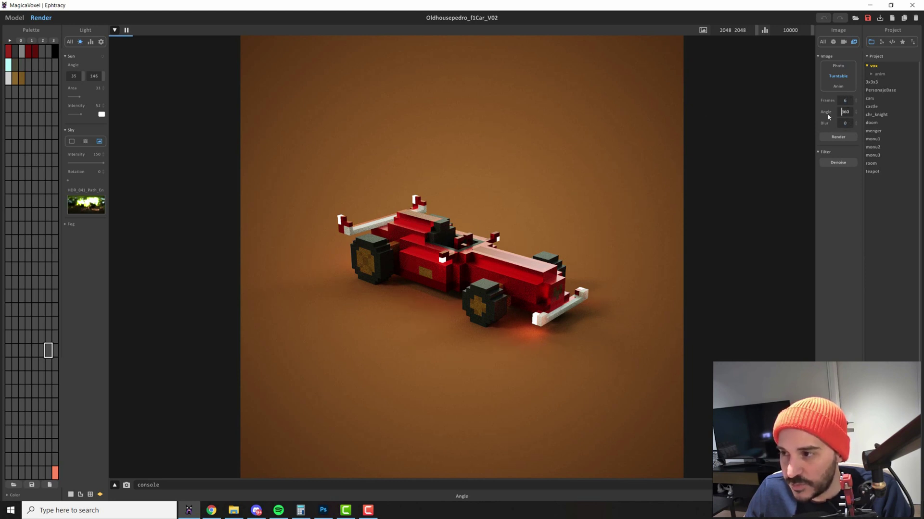
{"action": "double_click", "coordinate": [844, 114]}
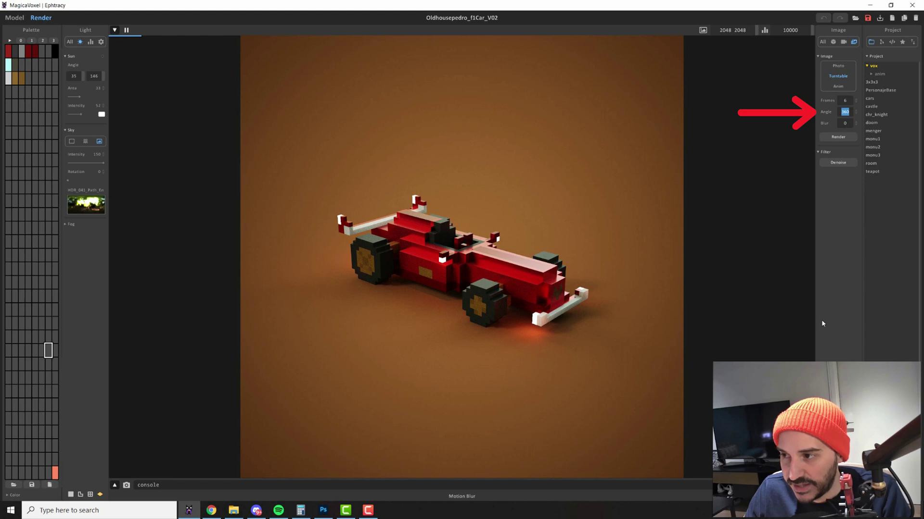
{"action": "key", "text": "Return"}
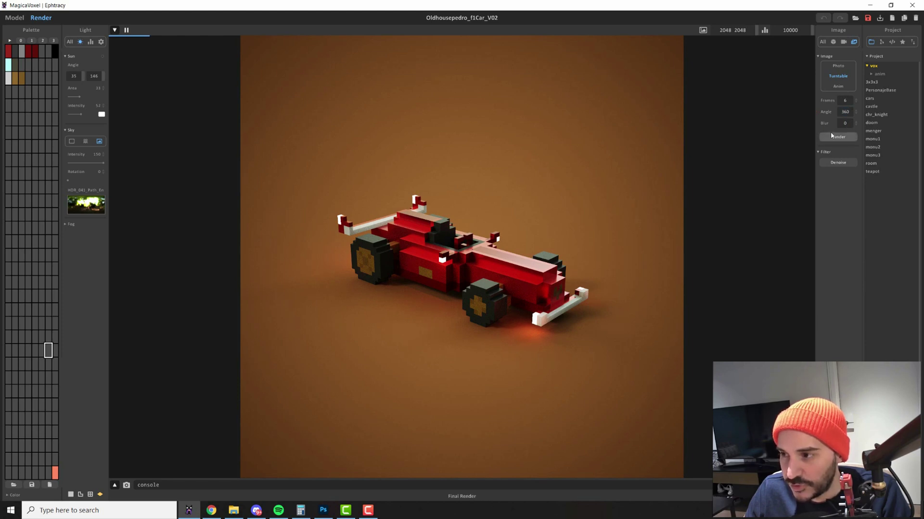
Step: Set the number of turntable frames to 30
{"action": "left_click_drag", "start_coordinate": [786, 472], "coordinate": [682, 485]}
{"action": "right_click_drag", "start_coordinate": [682, 485], "coordinate": [264, 466]}
{"action": "left_click_drag", "start_coordinate": [263, 463], "coordinate": [320, 459]}
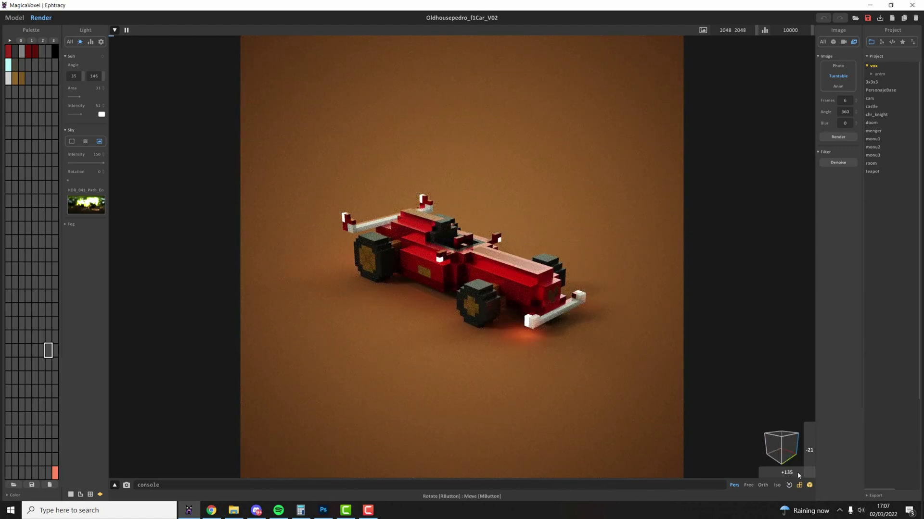
{"action": "right_click_drag", "start_coordinate": [791, 475], "coordinate": [160, 470]}
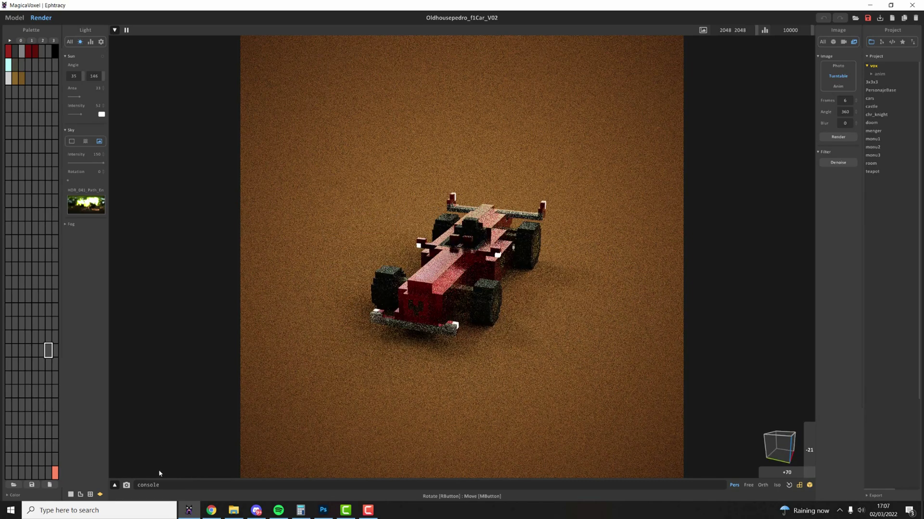
{"action": "left_click", "coordinate": [844, 100]}
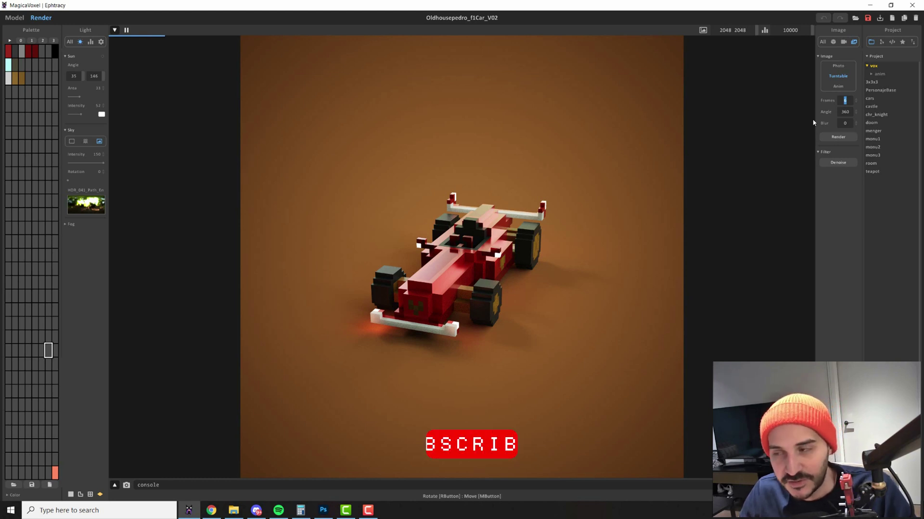
{"action": "type", "text": "30"}
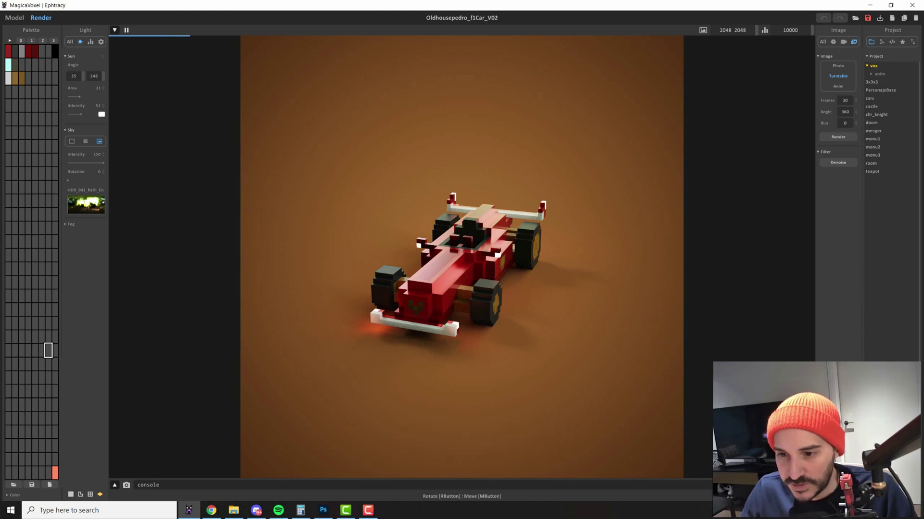
Step: Increase the number of turntable frames to 150
{"action": "right_click_drag", "start_coordinate": [789, 476], "coordinate": [330, 474]}
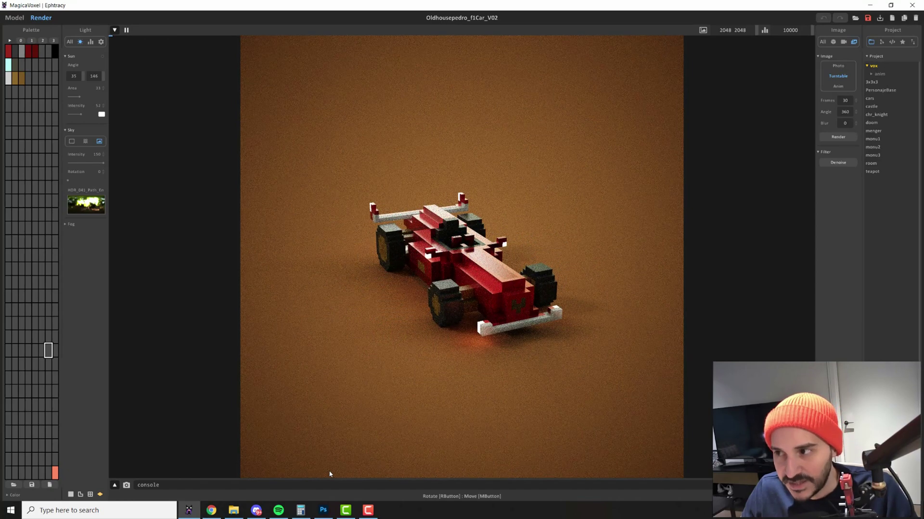
{"action": "right_click_drag", "start_coordinate": [752, 197], "coordinate": [782, 197]}
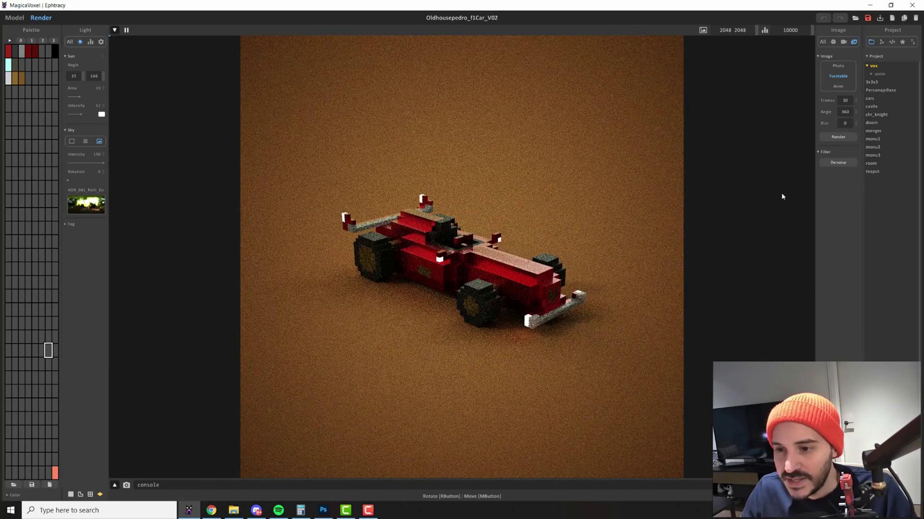
{"action": "left_click", "coordinate": [845, 100]}
{"action": "type", "text": "150"}
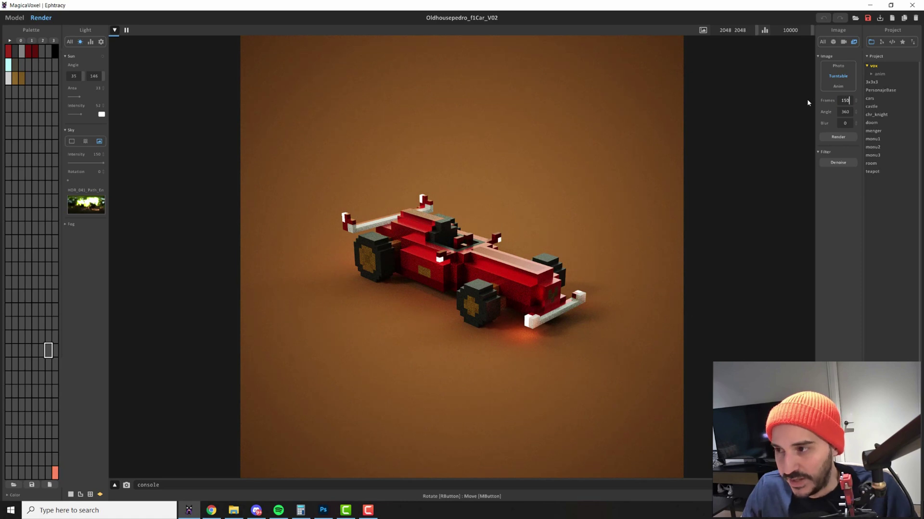
{"action": "key", "text": "Return"}
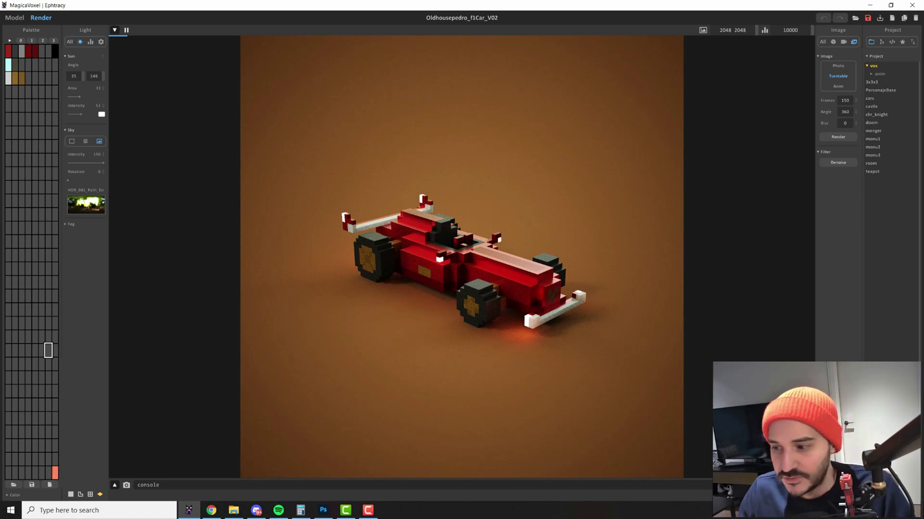
Step: Set the turntable's motion blur to 100
{"action": "right_click_drag", "start_coordinate": [789, 476], "coordinate": [239, 465]}
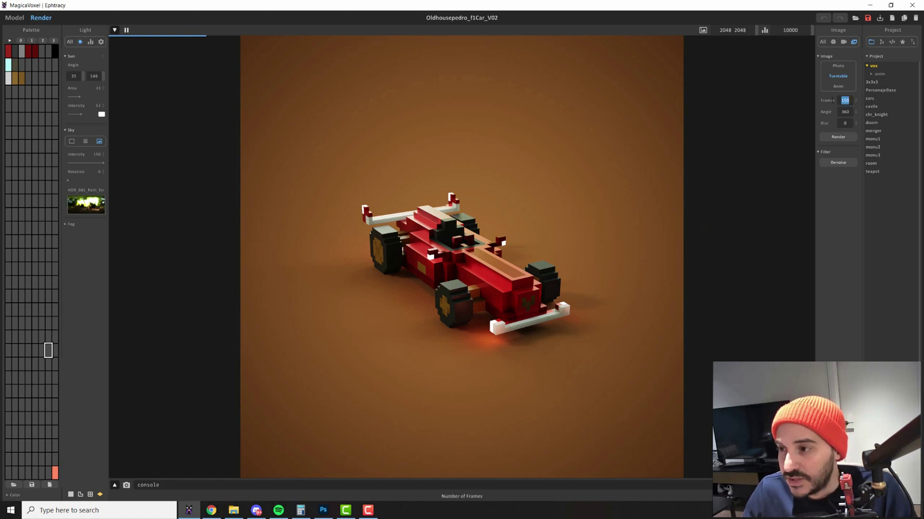
{"action": "left_click", "coordinate": [824, 114]}
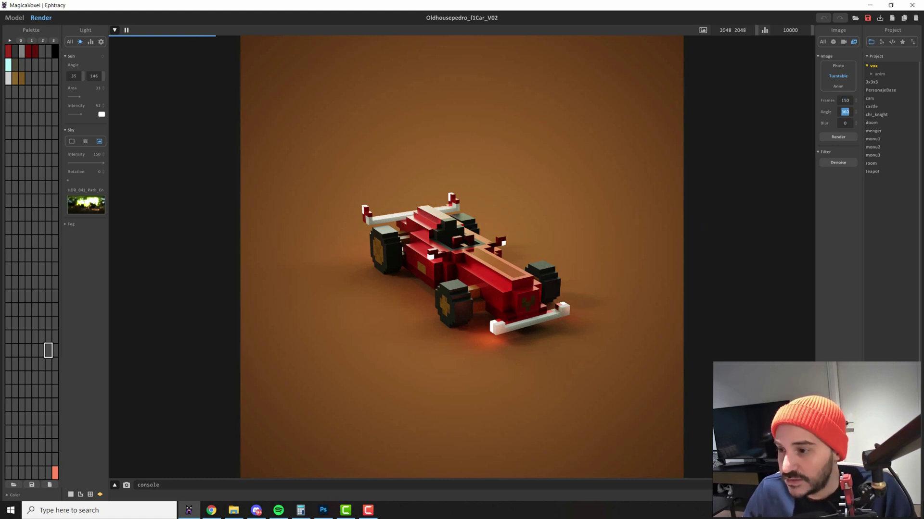
{"action": "left_click", "coordinate": [844, 123]}
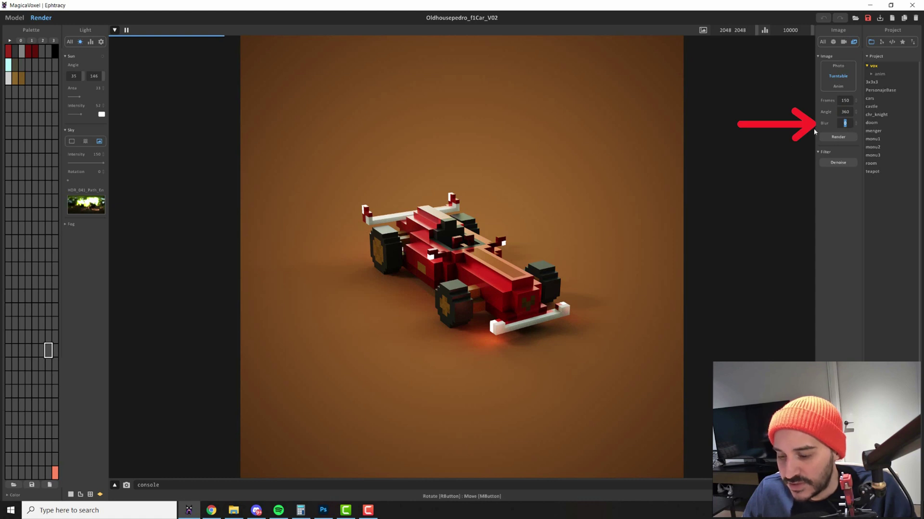
{"action": "type", "text": "1000"}
{"action": "key", "text": "Return"}
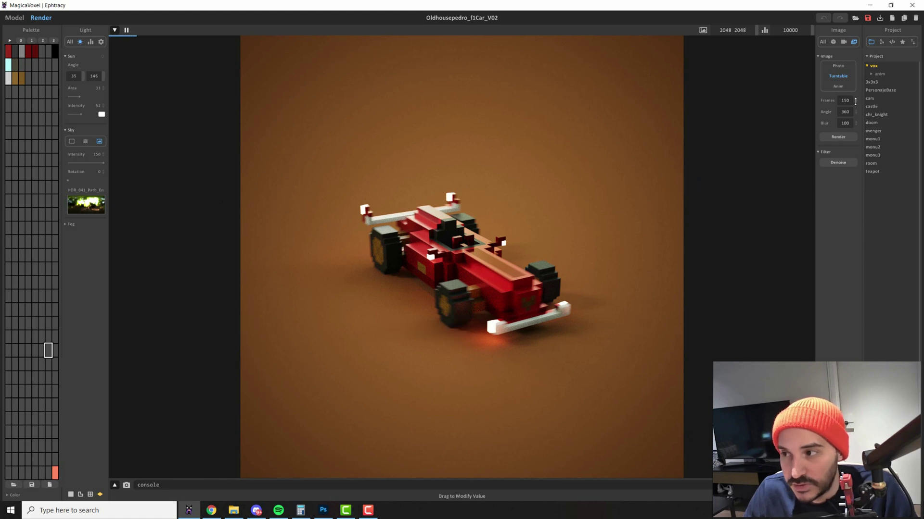
Step: Lower the turntable frames to 112 and set the motion blur to 0
{"action": "left_click_drag", "start_coordinate": [860, 173], "coordinate": [848, 170]}
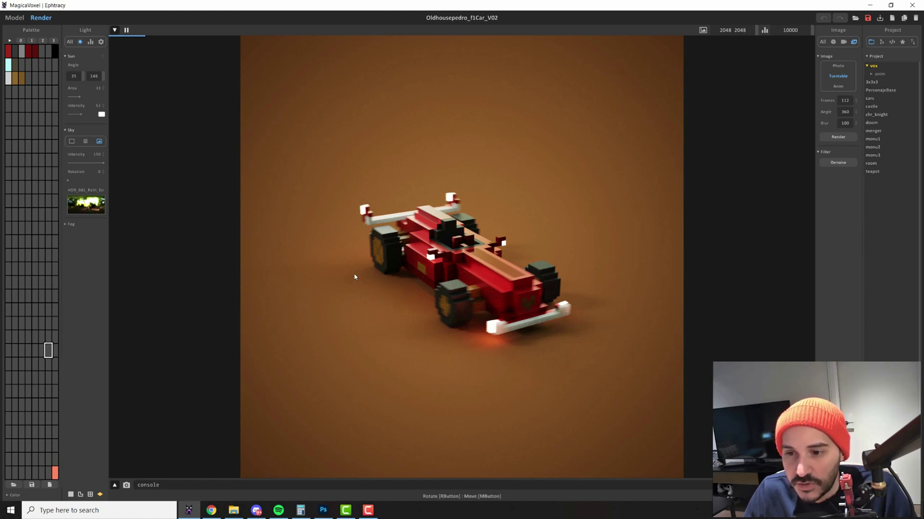
{"action": "double_click", "coordinate": [849, 123]}
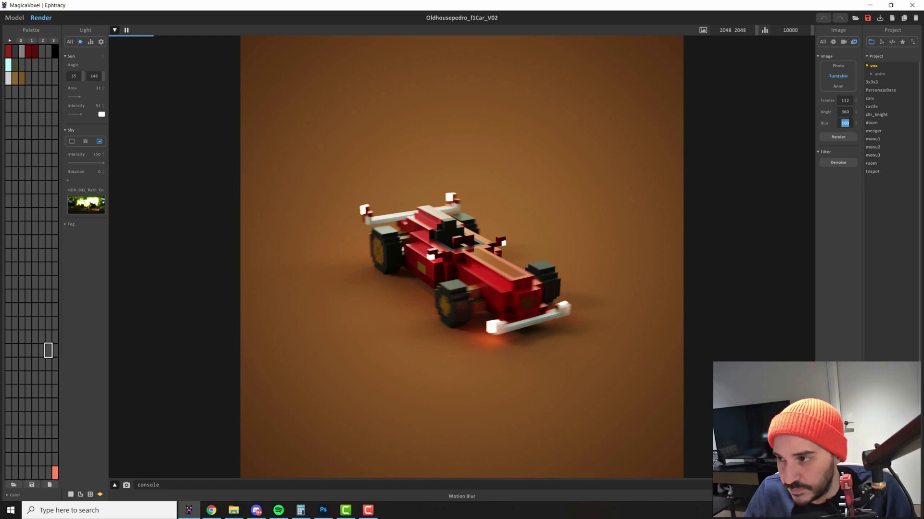
{"action": "type", "text": "1"}
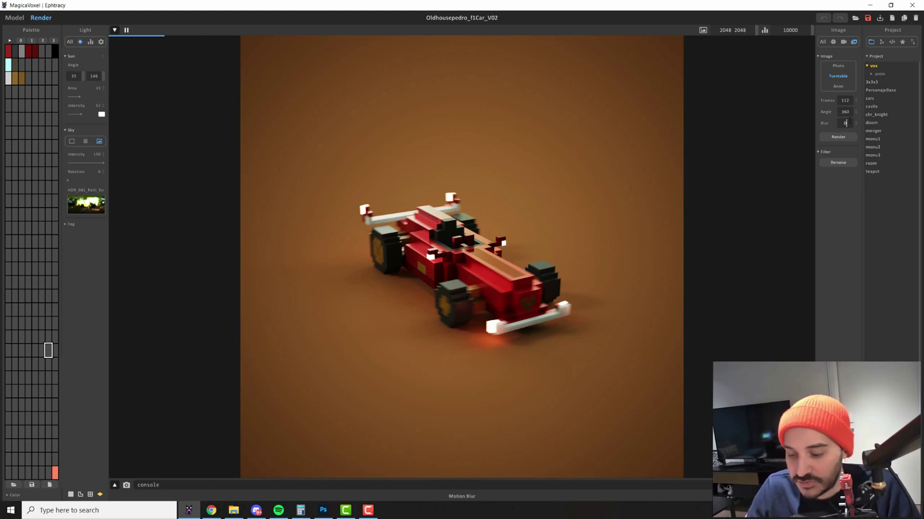
{"action": "key", "text": "Return"}
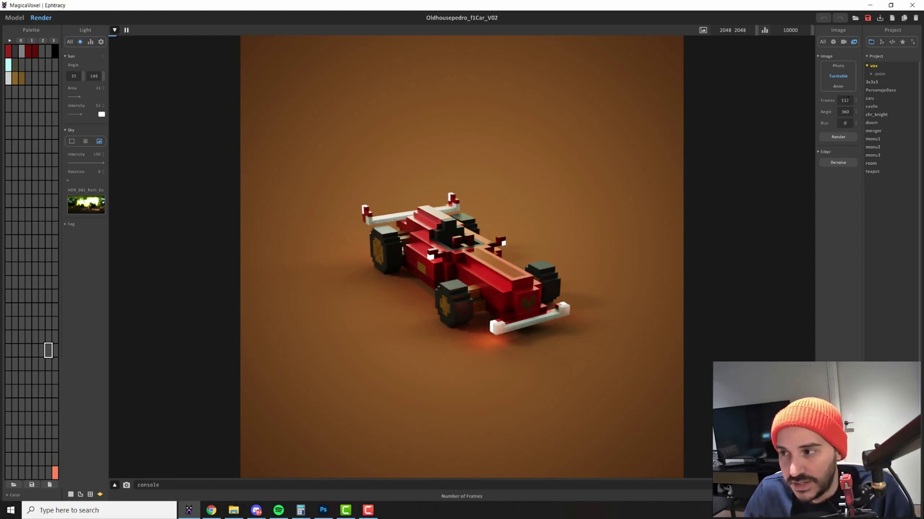
Step: Set the number of turntable frames to 150
{"action": "double_click", "coordinate": [846, 100]}
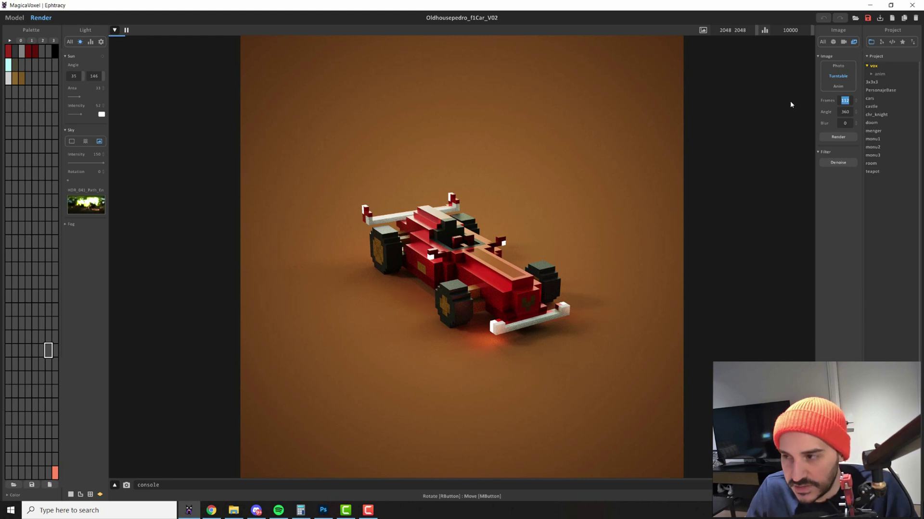
{"action": "type", "text": "150"}
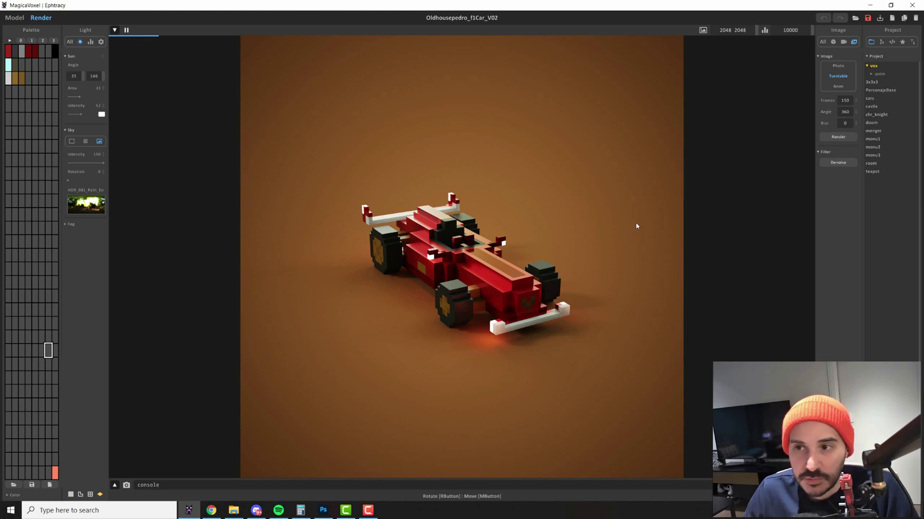
Step: Start rendering the turntable into the RENDER TEST folder on the Desktop as turntable_v01_, and stop the render
{"action": "left_click", "coordinate": [837, 138]}
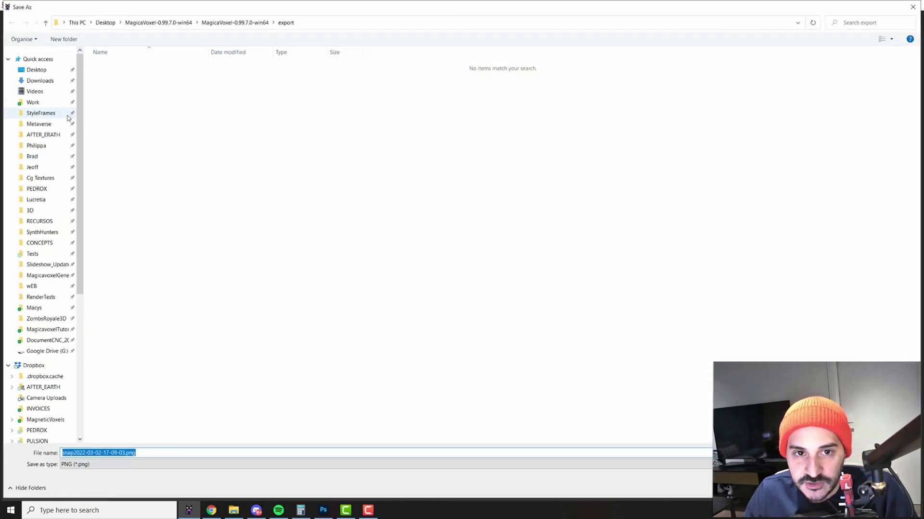
{"action": "left_click", "coordinate": [36, 71]}
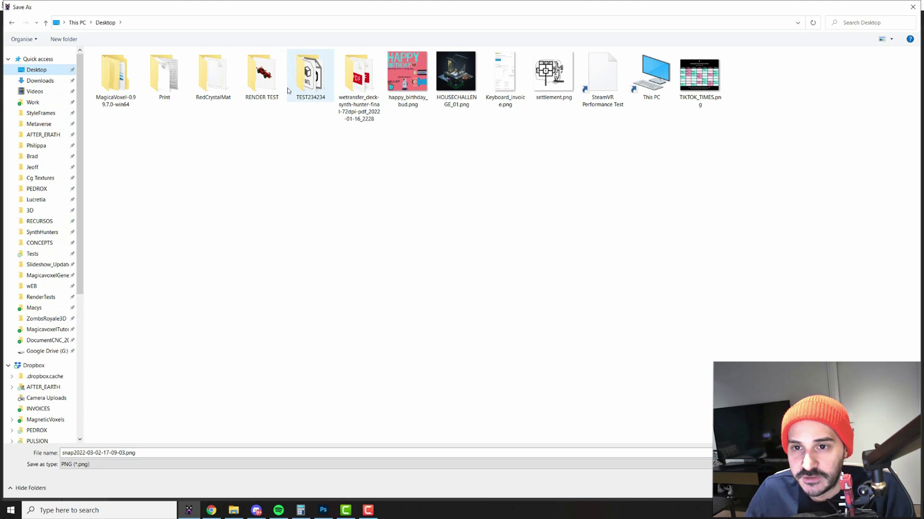
{"action": "double_click", "coordinate": [270, 86]}
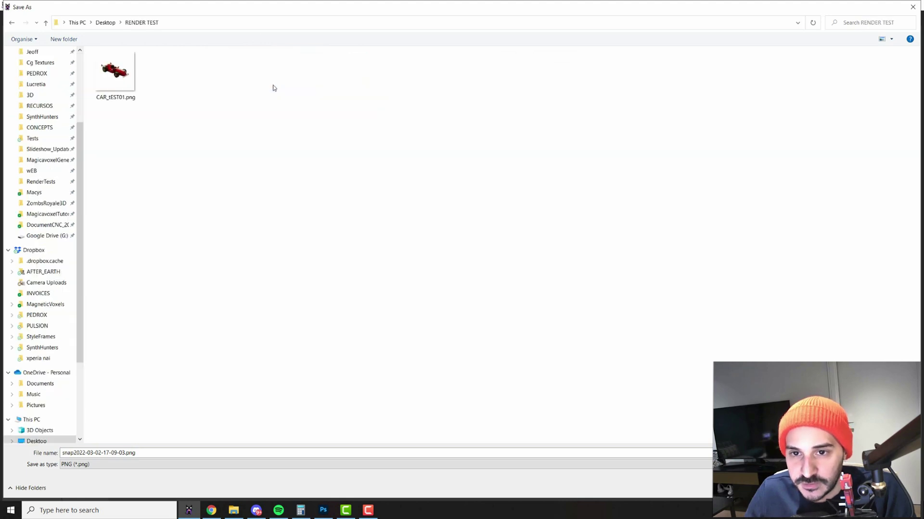
{"action": "left_click", "coordinate": [156, 453]}
{"action": "type", "text": "turntable_v01"}
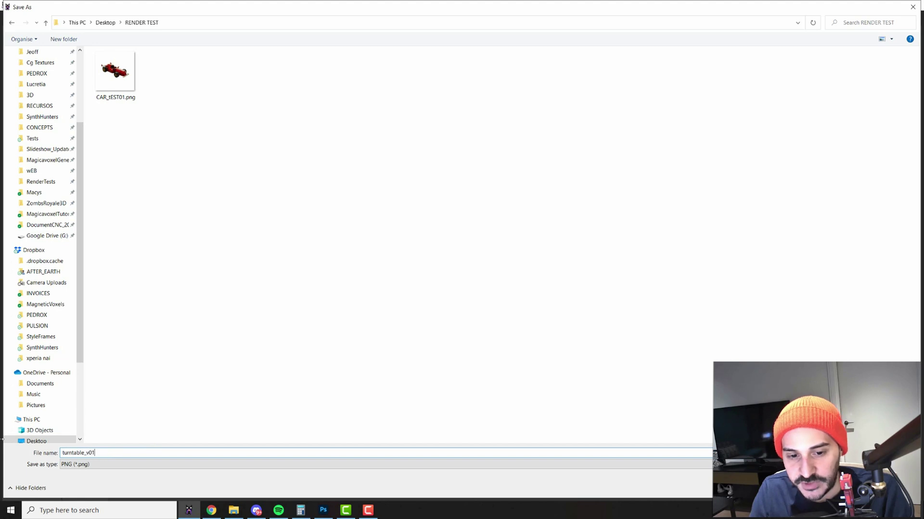
{"action": "type", "text": "_"}
{"action": "key", "text": "Return"}
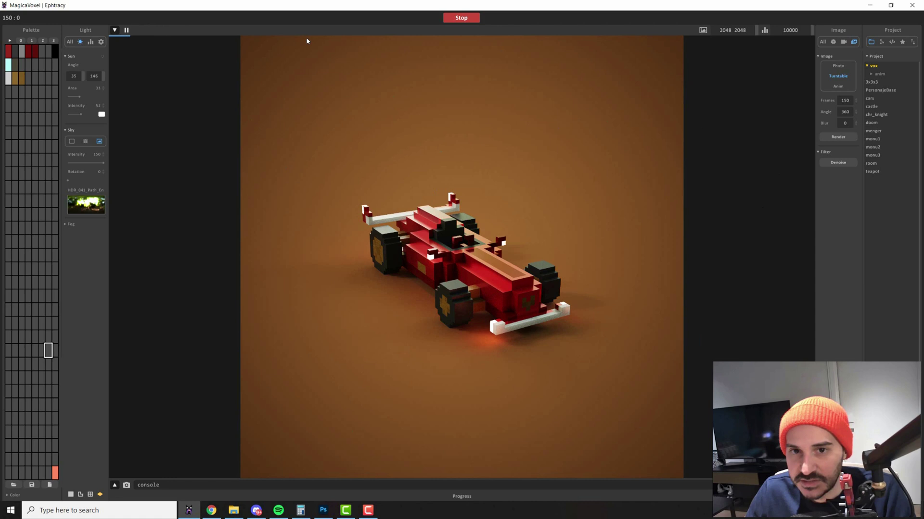
{"action": "left_click", "coordinate": [457, 20]}
{"action": "left_click", "coordinate": [448, 284]}
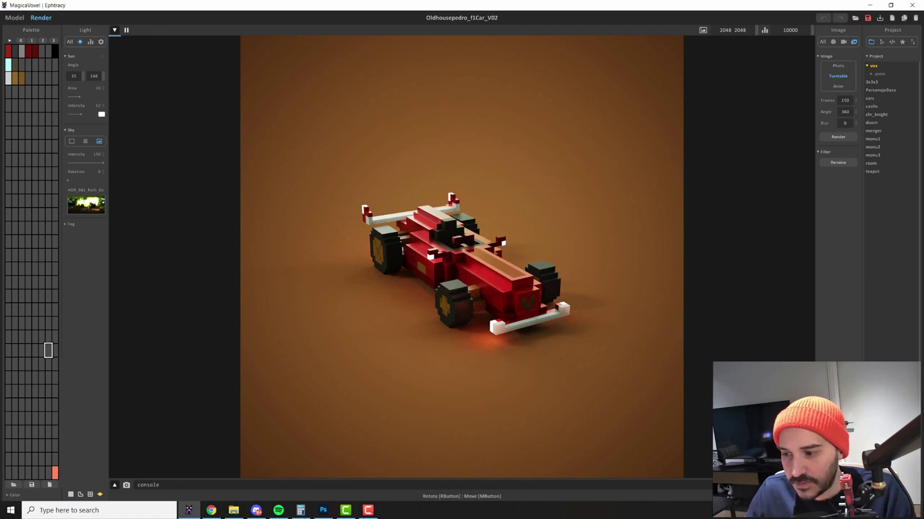
Step: Show the camera ruler and rotate the camera to a yaw of 125, keeping the car centred in the image
{"action": "left_click", "coordinate": [799, 484]}
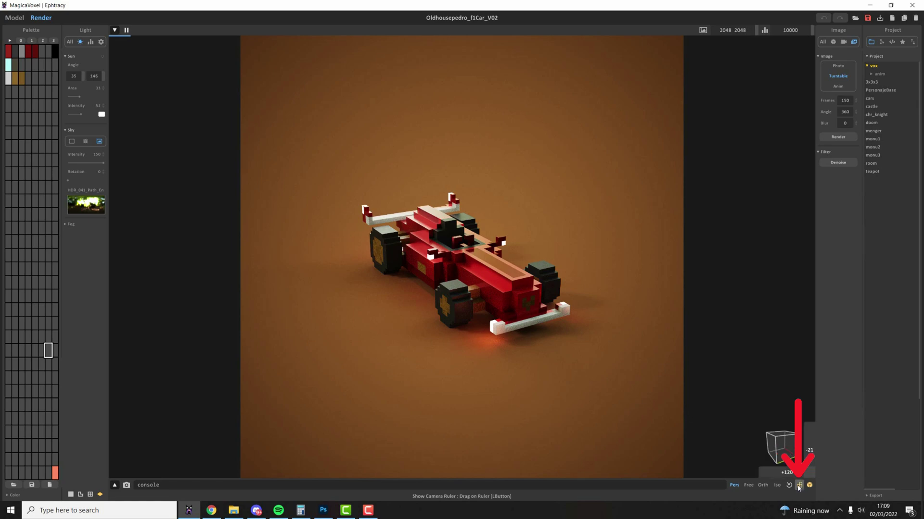
{"action": "left_click_drag", "start_coordinate": [787, 472], "coordinate": [250, 483]}
{"action": "middle_click_drag", "start_coordinate": [599, 337], "coordinate": [511, 322]}
{"action": "scroll", "coordinate": [509, 321], "scroll_direction": "down", "scroll_amount": 4}
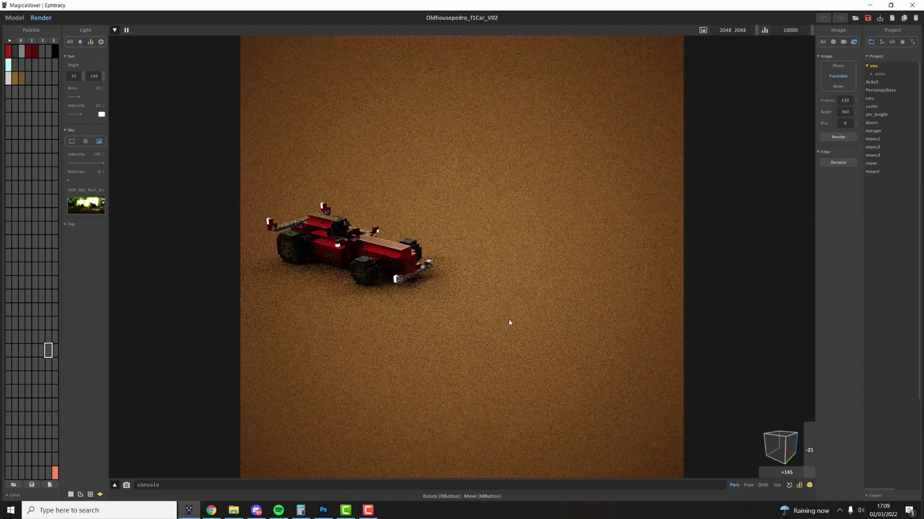
{"action": "left_click_drag", "start_coordinate": [786, 473], "coordinate": [673, 493]}
{"action": "middle_click_drag", "start_coordinate": [428, 278], "coordinate": [485, 286]}
{"action": "scroll", "coordinate": [484, 288], "scroll_direction": "up", "scroll_amount": 5}
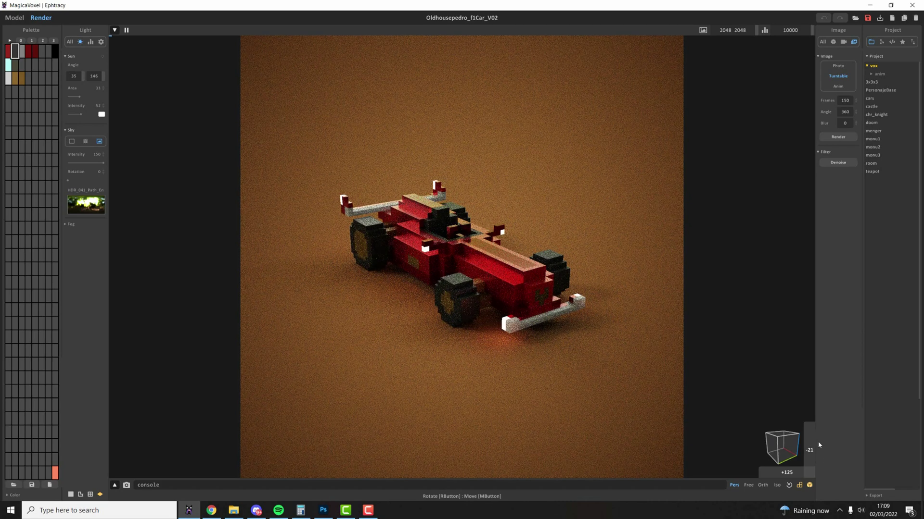
Step: Set the render camera's pitch to -20 and its yaw to 145 with the whole car in frame
{"action": "left_click", "coordinate": [803, 473]}
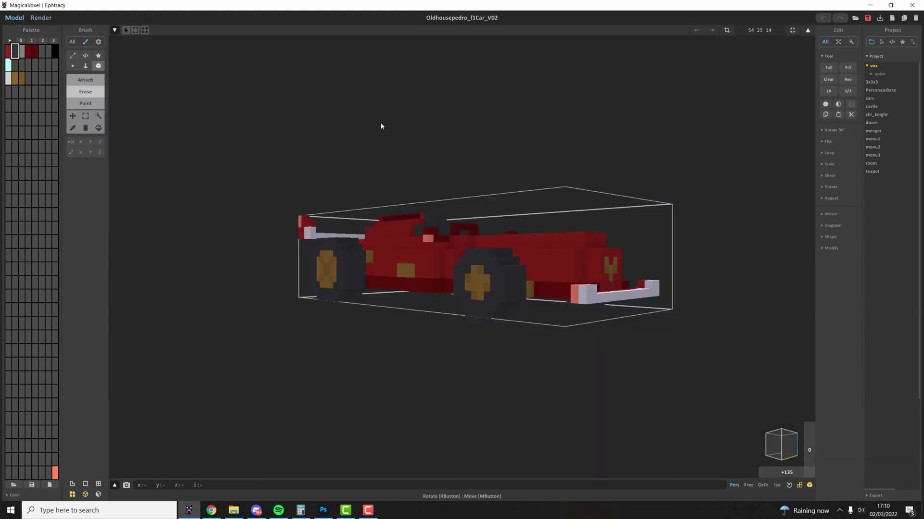
{"action": "key", "text": "Tab"}
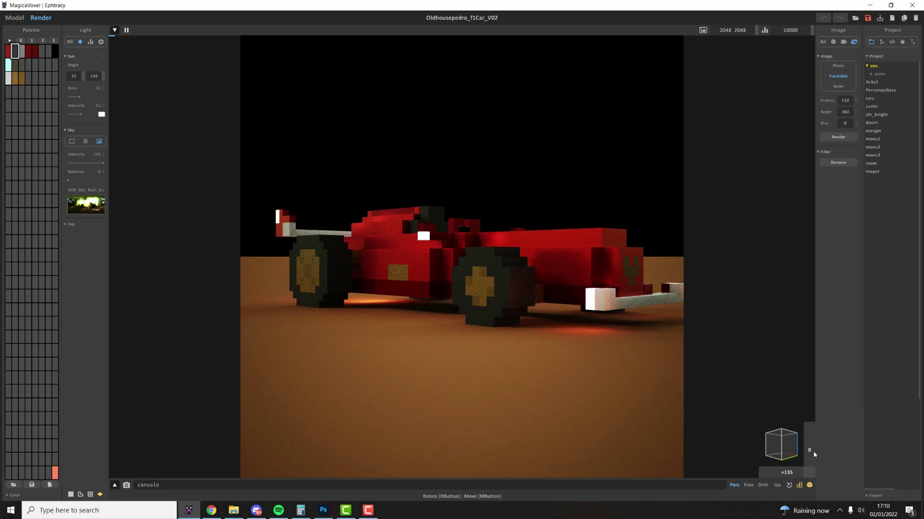
{"action": "left_click_drag", "start_coordinate": [810, 455], "coordinate": [812, 468]}
{"action": "right_click_drag", "start_coordinate": [779, 477], "coordinate": [460, 307]}
{"action": "scroll", "coordinate": [464, 287], "scroll_direction": "down", "scroll_amount": 5}
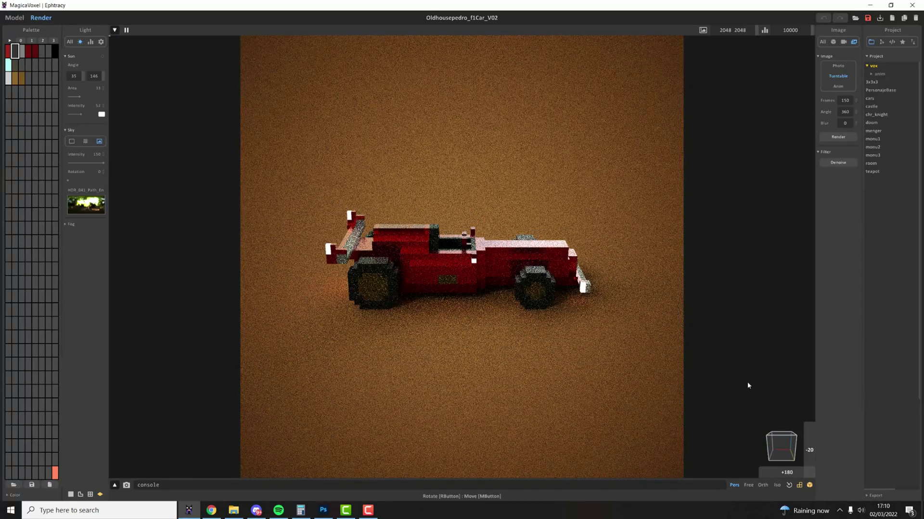
{"action": "right_click_drag", "start_coordinate": [746, 382], "coordinate": [774, 475]}
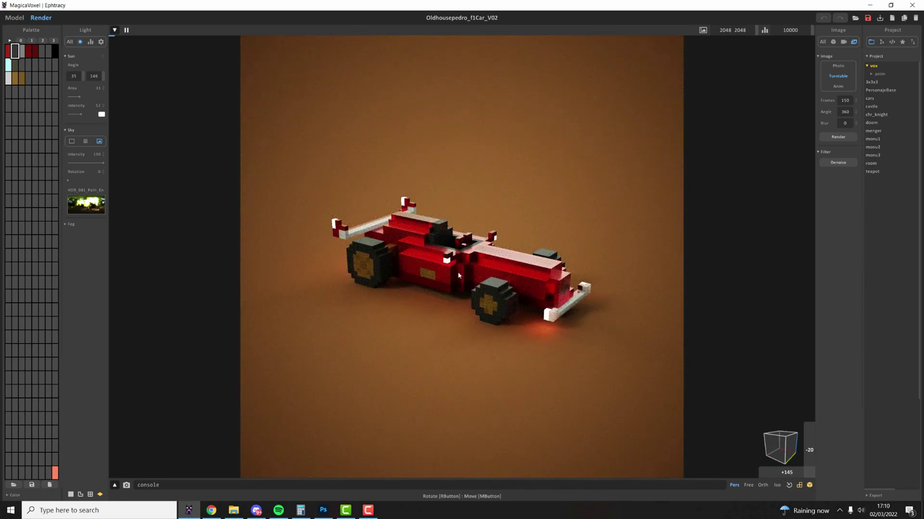
Step: Show the detailed camera parameters, set the camera's Z position to 5.0 and rotate its yaw to 135
{"action": "left_click", "coordinate": [115, 485]}
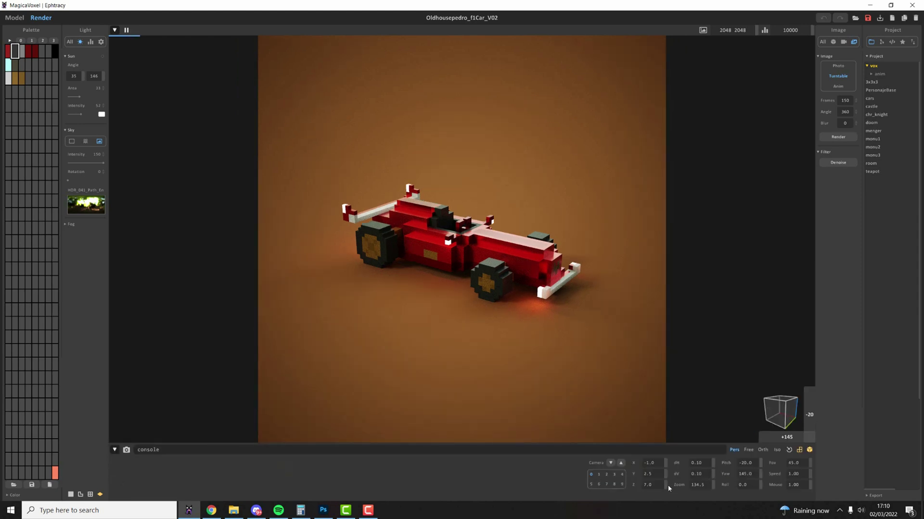
{"action": "left_click_drag", "start_coordinate": [665, 485], "coordinate": [661, 487]}
{"action": "left_click_drag", "start_coordinate": [789, 437], "coordinate": [854, 471]}
{"action": "right_click_drag", "start_coordinate": [854, 474], "coordinate": [569, 484]}
{"action": "left_click_drag", "start_coordinate": [666, 485], "coordinate": [670, 486]}
{"action": "left_click_drag", "start_coordinate": [786, 437], "coordinate": [726, 464]}
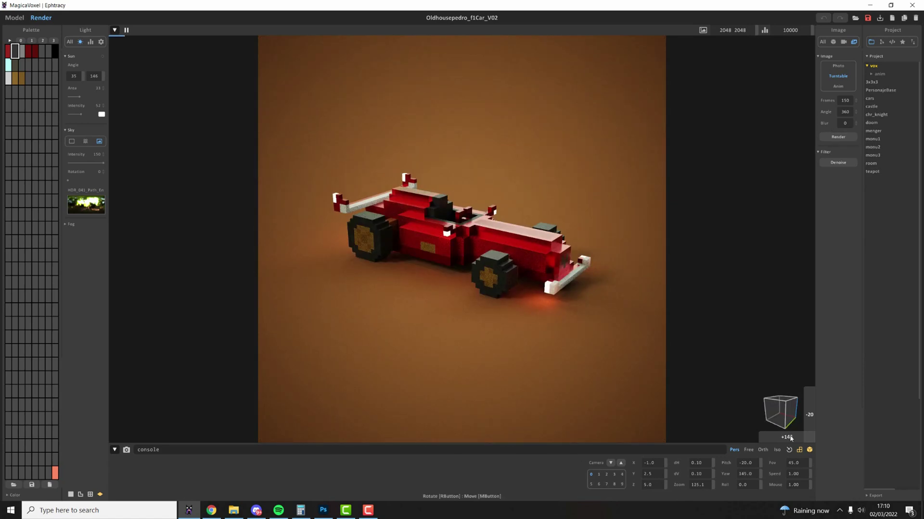
{"action": "left_click_drag", "start_coordinate": [791, 439], "coordinate": [784, 439]}
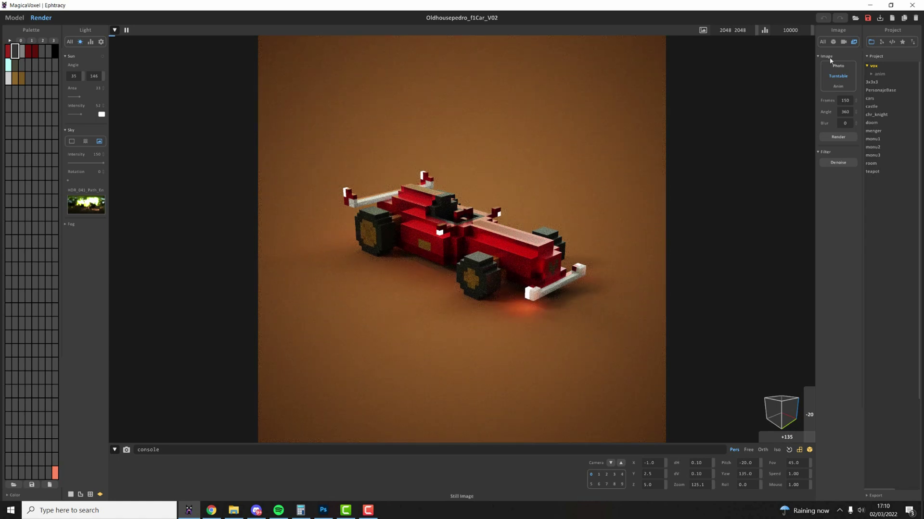
Step: Turn on the bloom effect for the car's emissive lights and take a snapshot of the render
{"action": "left_click", "coordinate": [844, 42]}
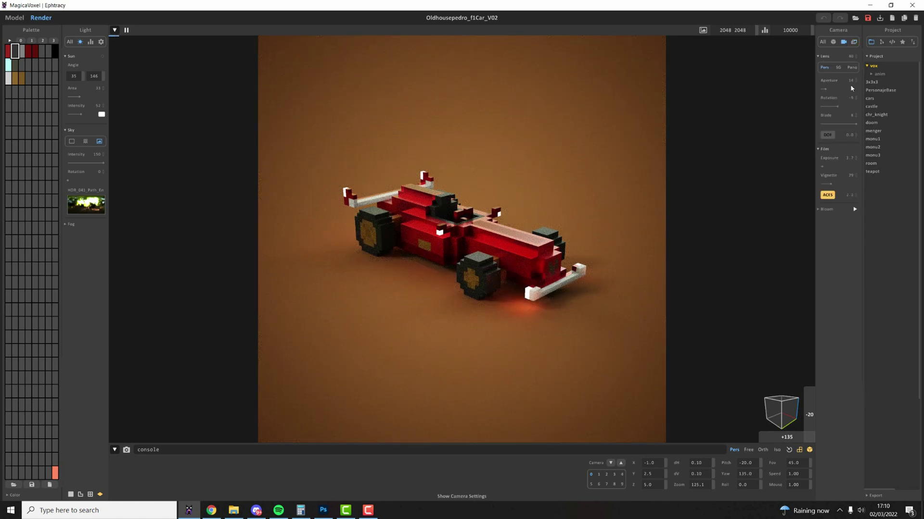
{"action": "left_click", "coordinate": [854, 211]}
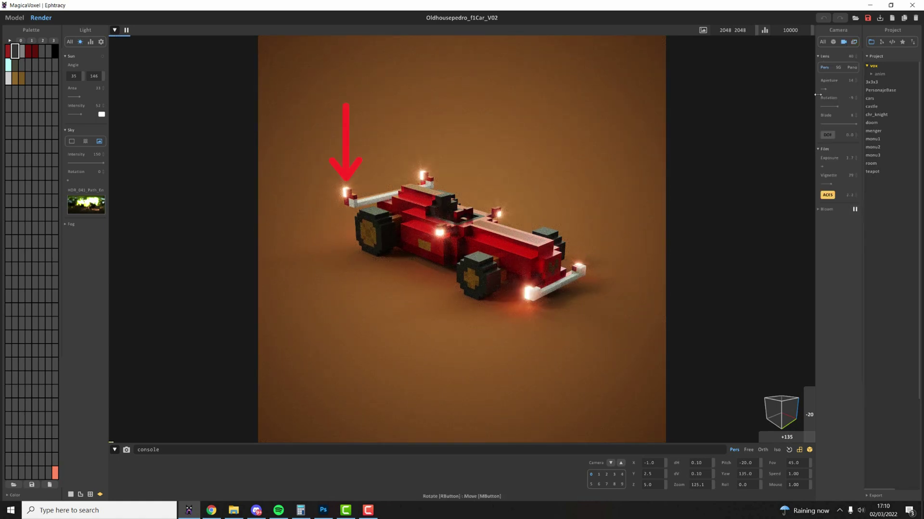
{"action": "left_click", "coordinate": [853, 42]}
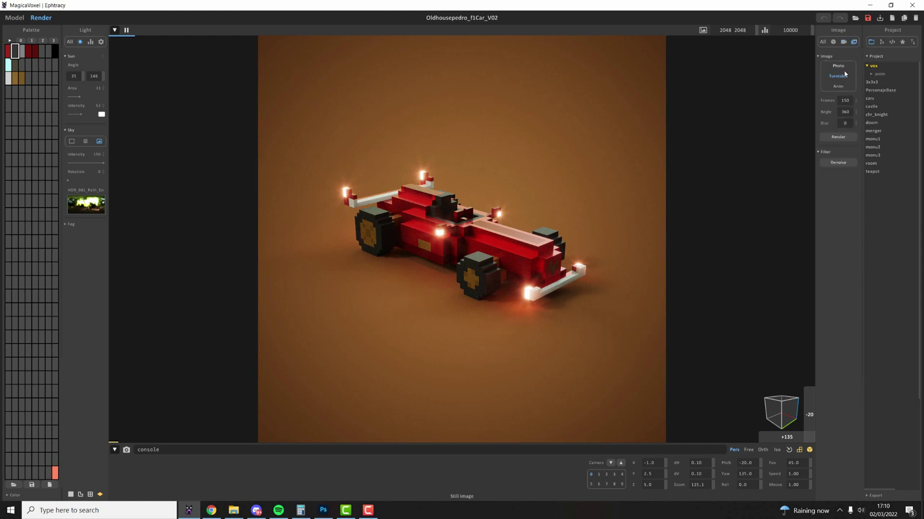
{"action": "left_click", "coordinate": [844, 43]}
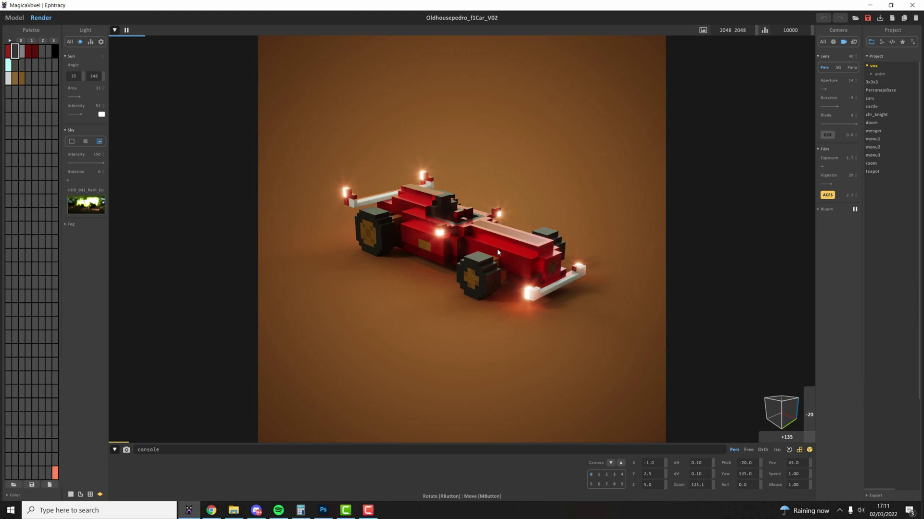
{"action": "left_click", "coordinate": [126, 451]}
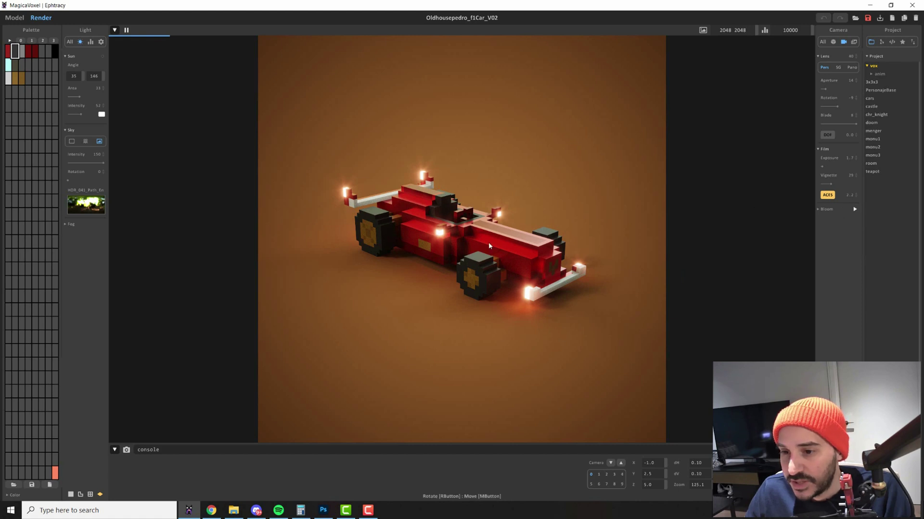
Step: Enable depth of field with a larger aperture, focused on the car's cockpit area
{"action": "left_click", "coordinate": [446, 213]}
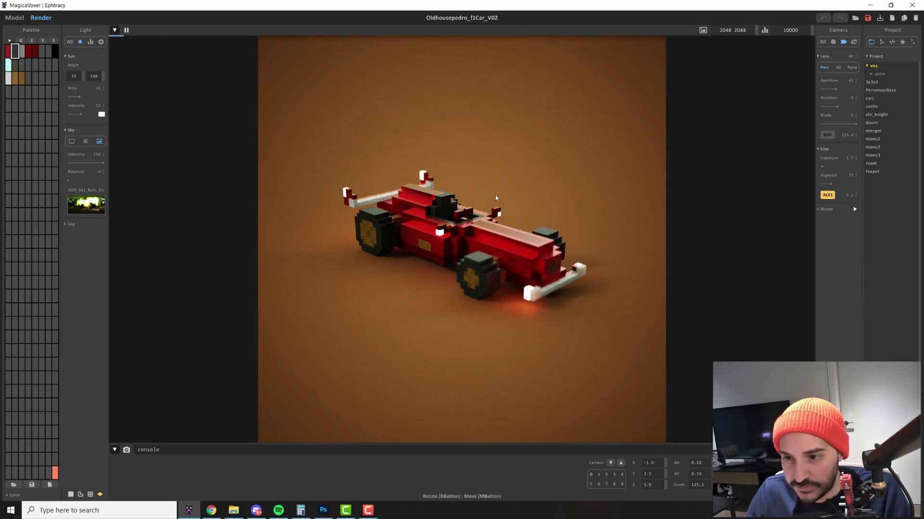
{"action": "right_click_drag", "start_coordinate": [446, 214], "coordinate": [438, 213]}
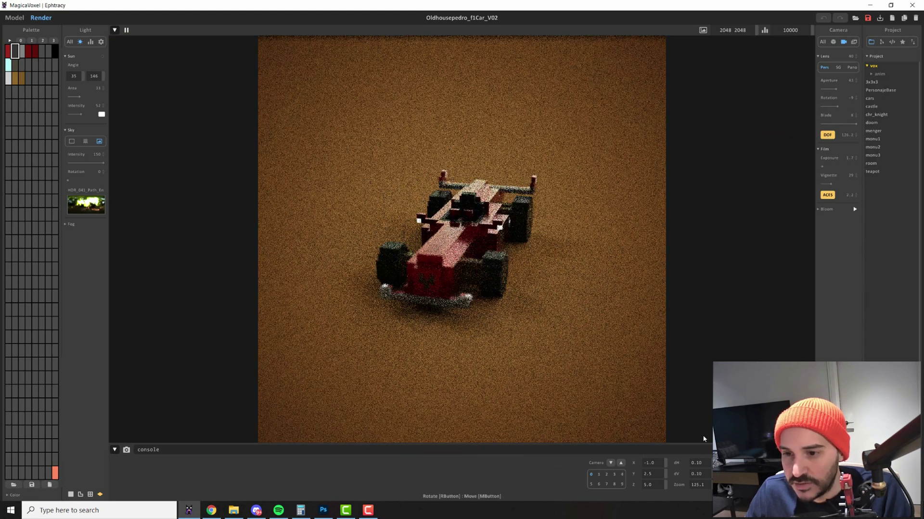
{"action": "right_click_drag", "start_coordinate": [703, 439], "coordinate": [298, 426]}
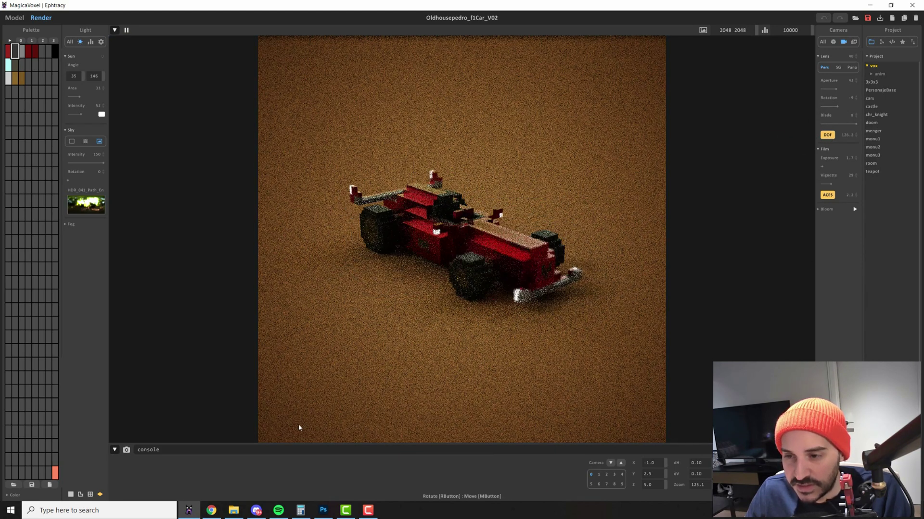
Step: Switch the image output to Anim mode and set the camera's aperture to 0
{"action": "left_click", "coordinate": [854, 42]}
{"action": "left_click", "coordinate": [838, 87]}
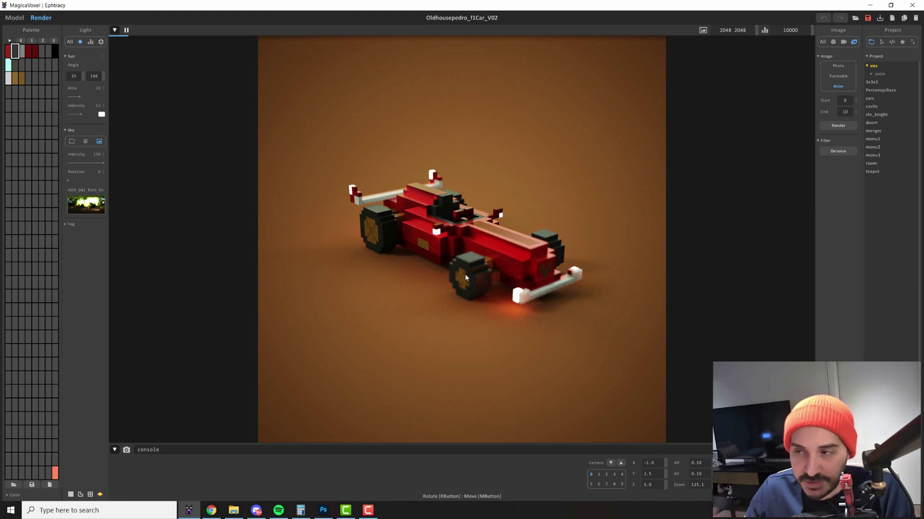
{"action": "left_click", "coordinate": [843, 41]}
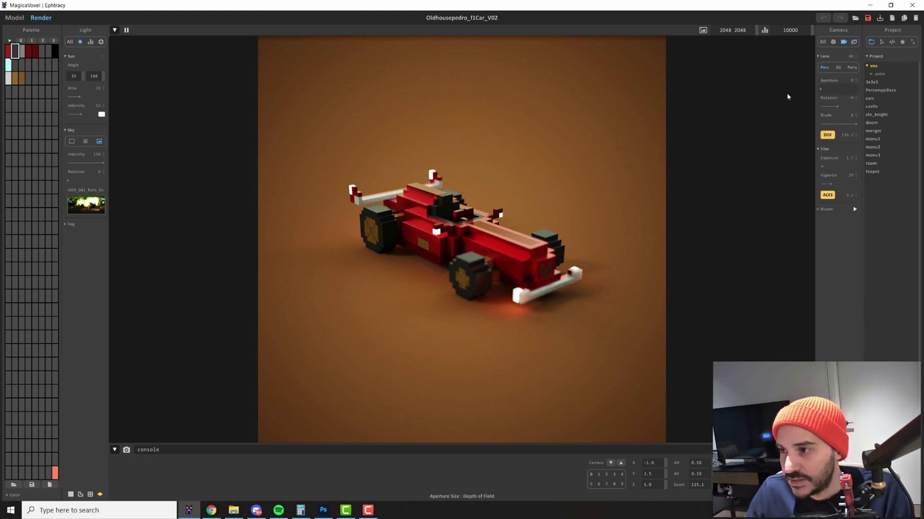
{"action": "left_click", "coordinate": [853, 41]}
Step: Show the animation timeline and keyframe the car near the image's left edge at frame 0 and moved across the ground at frame 30
{"action": "scroll", "coordinate": [500, 220], "scroll_direction": "down", "scroll_amount": 5}
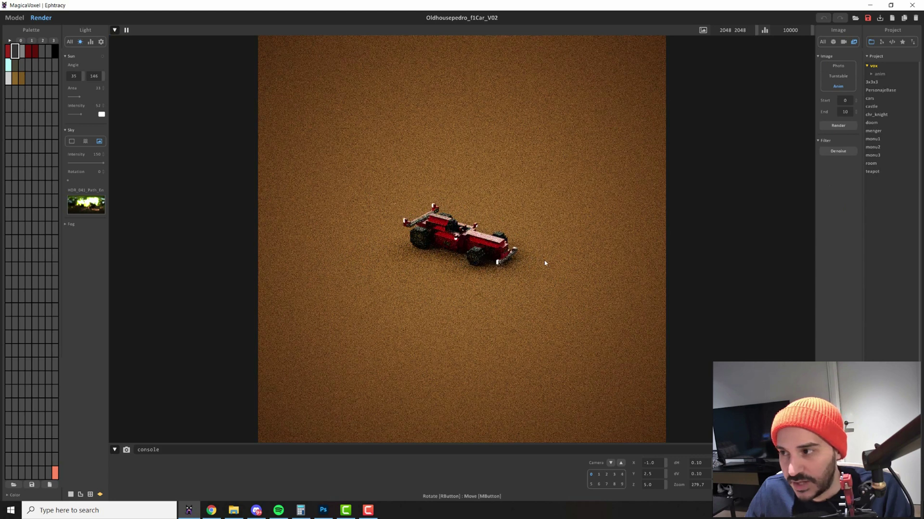
{"action": "left_click", "coordinate": [114, 31]}
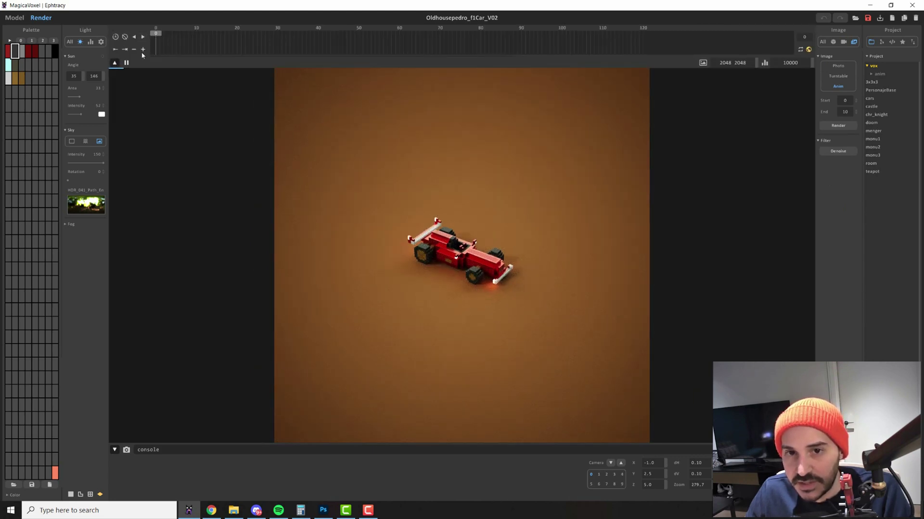
{"action": "middle_click_drag", "start_coordinate": [407, 176], "coordinate": [614, 192]}
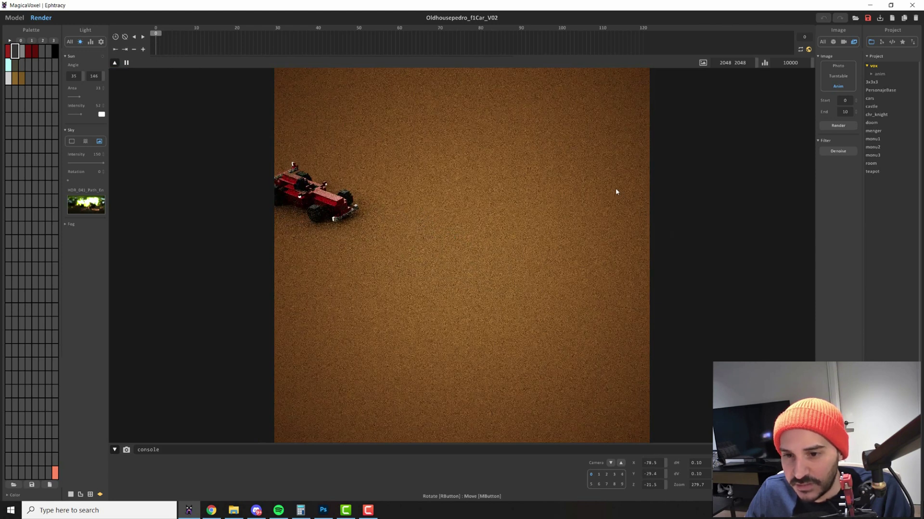
{"action": "left_click", "coordinate": [144, 50]}
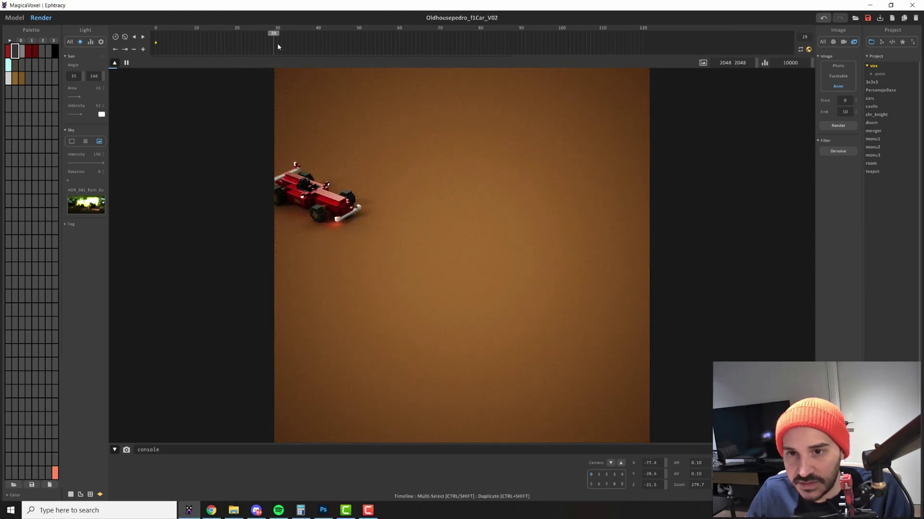
{"action": "left_click", "coordinate": [15, 19]}
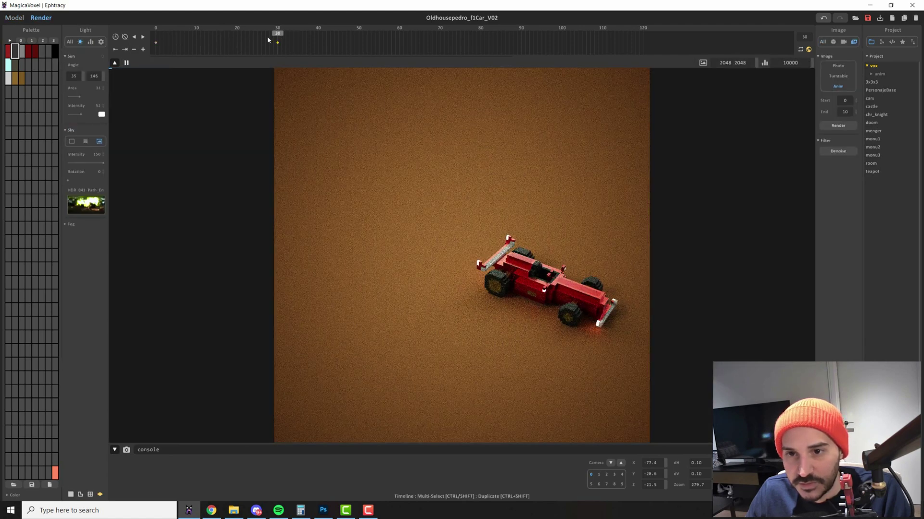
Step: Scrub the timeline between frames 30 and 0 to preview the car's movement
{"action": "left_click_drag", "start_coordinate": [267, 36], "coordinate": [209, 73]}
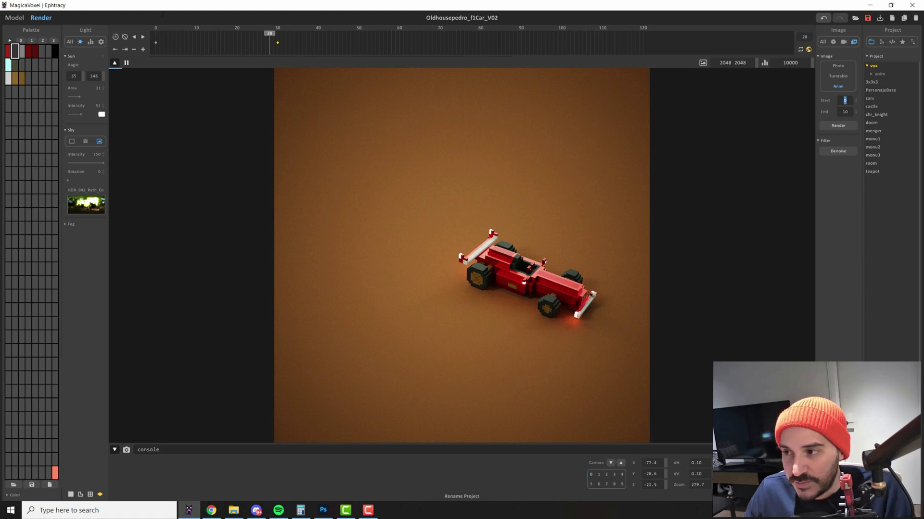
{"action": "left_click", "coordinate": [155, 37]}
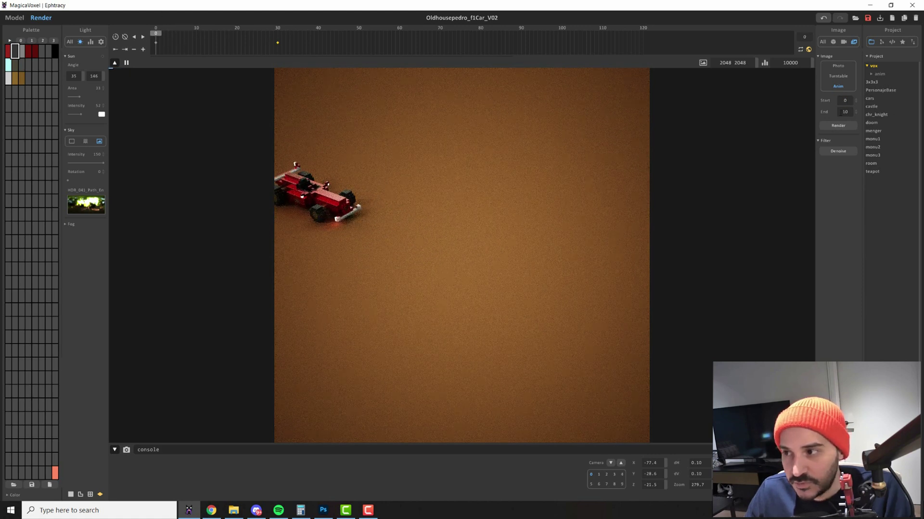
Step: Set the animation render's end frame to 30 and scrub the timeline between the two keyframes to check the car's movement
{"action": "left_click_drag", "start_coordinate": [849, 112], "coordinate": [840, 113]}
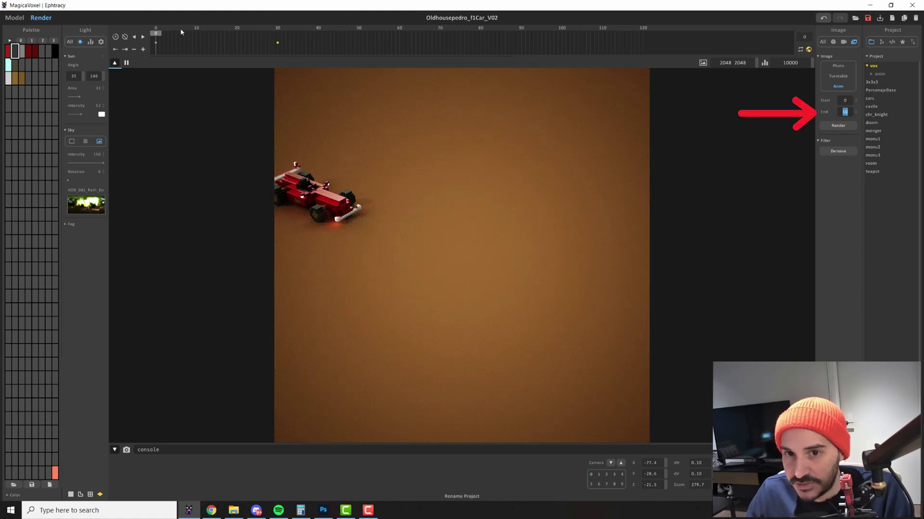
{"action": "left_click_drag", "start_coordinate": [183, 42], "coordinate": [277, 62]}
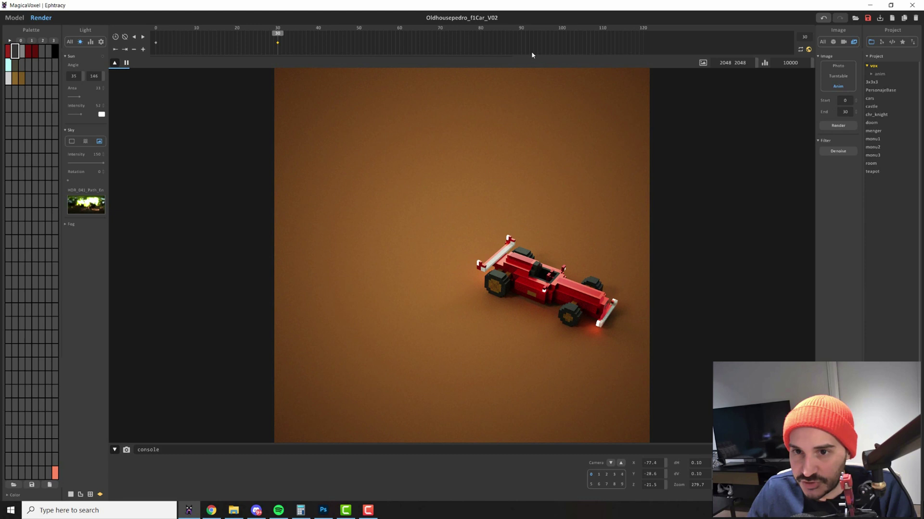
{"action": "left_click_drag", "start_coordinate": [280, 35], "coordinate": [253, 40]}
{"action": "left_click_drag", "start_coordinate": [849, 112], "coordinate": [839, 113]}
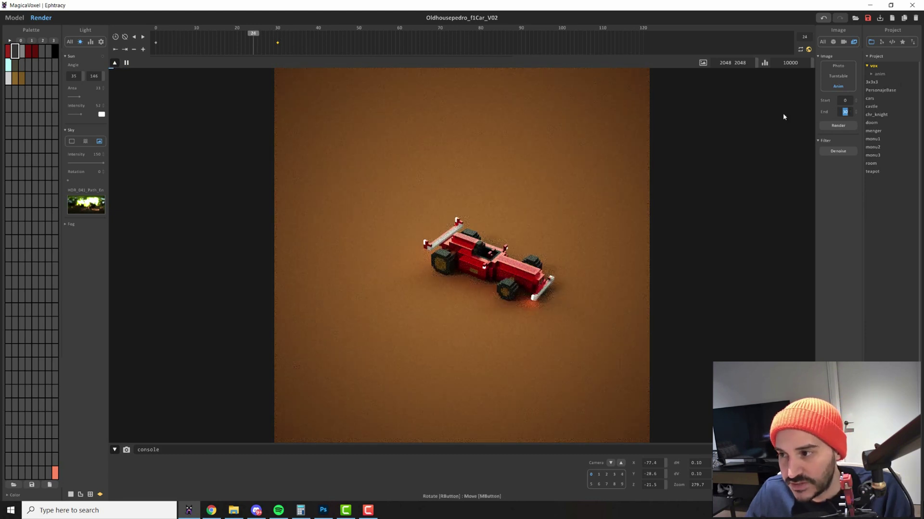
{"action": "left_click", "coordinate": [272, 39]}
{"action": "left_click", "coordinate": [208, 38]}
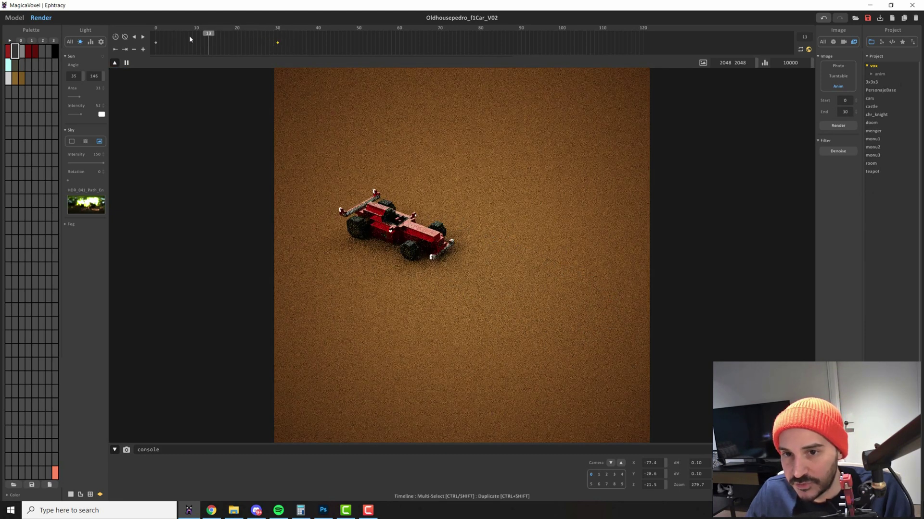
{"action": "left_click_drag", "start_coordinate": [189, 36], "coordinate": [268, 32]}
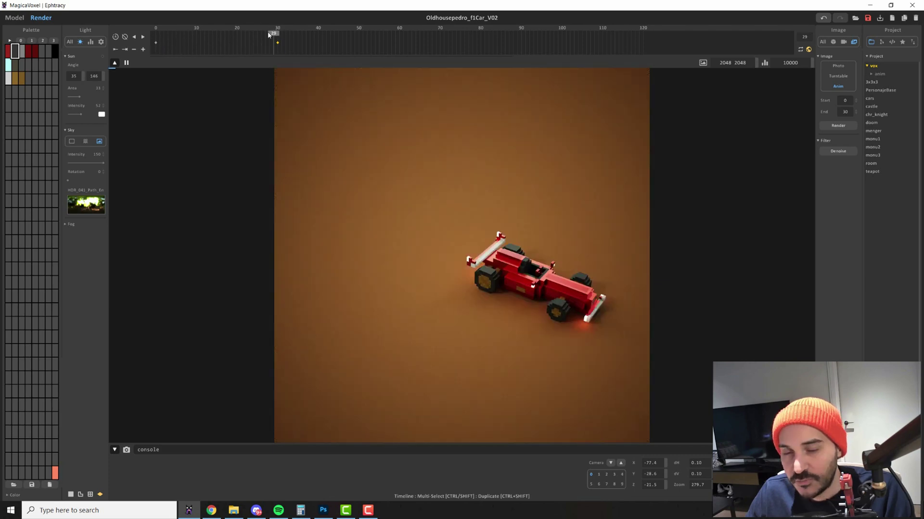
Step: Reframe the camera closer and lower on the car, and scrub the animation back to check the new framing
{"action": "scroll", "coordinate": [521, 187], "scroll_direction": "up", "scroll_amount": 3}
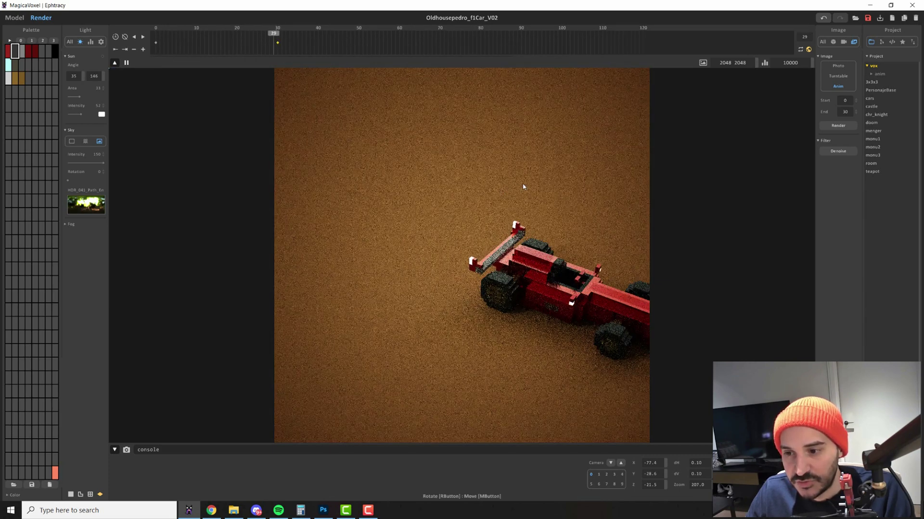
{"action": "middle_click_drag", "start_coordinate": [608, 175], "coordinate": [478, 144]}
{"action": "right_click_drag", "start_coordinate": [472, 212], "coordinate": [510, 194]}
{"action": "left_click_drag", "start_coordinate": [273, 40], "coordinate": [205, 145]}
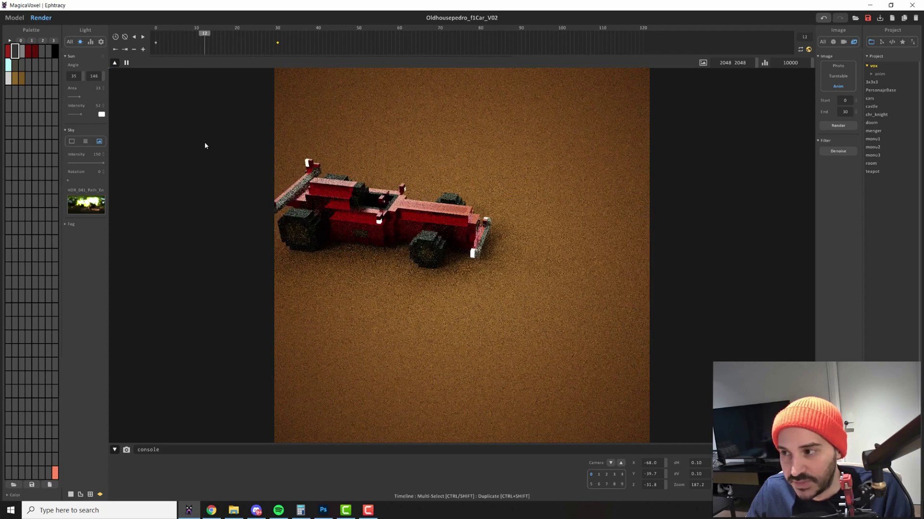
Step: Render the animation as a PNG sequence named ANIMATION_01 and stop the render at its start
{"action": "left_click", "coordinate": [841, 126]}
{"action": "type", "text": "ANIMATION_01"}
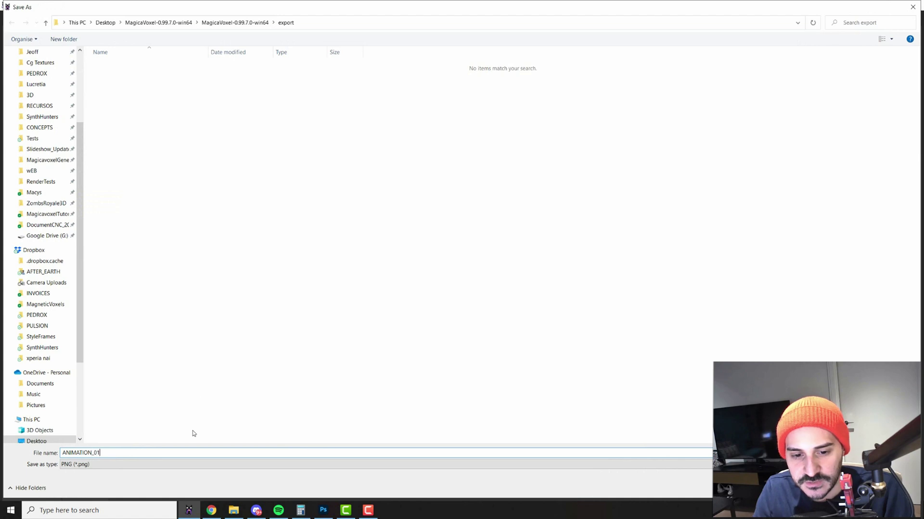
{"action": "key", "text": "Return"}
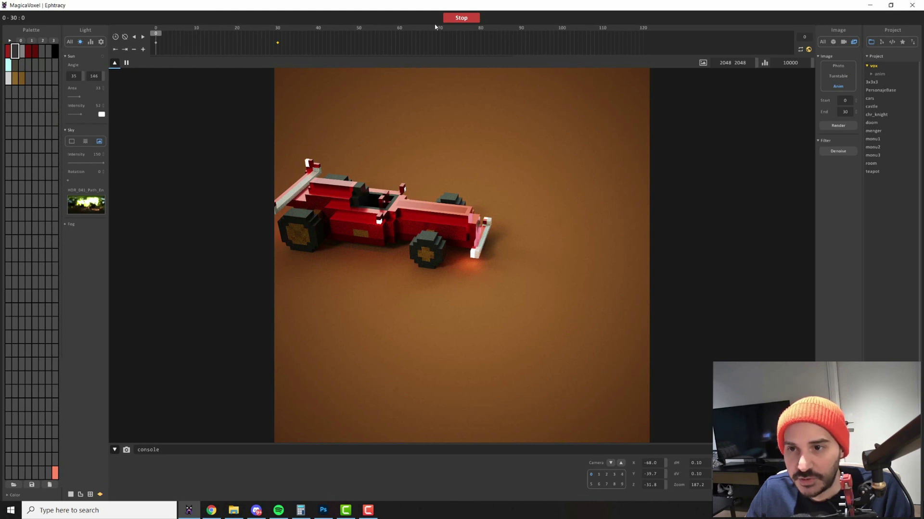
{"action": "left_click", "coordinate": [463, 20]}
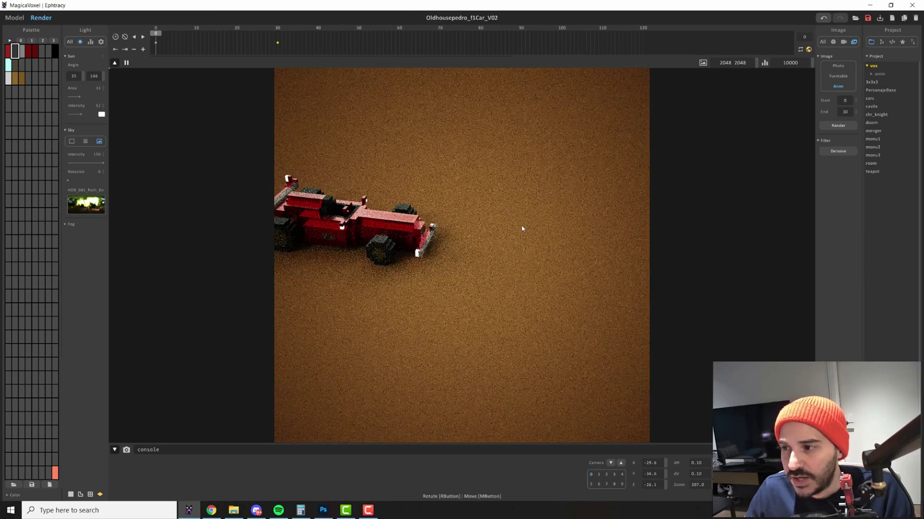
Step: Hide the animation timeline and reframe the camera so the whole car fills the middle of the image
{"action": "middle_click_drag", "start_coordinate": [522, 229], "coordinate": [697, 243]}
{"action": "left_click", "coordinate": [522, 231]}
{"action": "right_click_drag", "start_coordinate": [522, 231], "coordinate": [522, 186]}
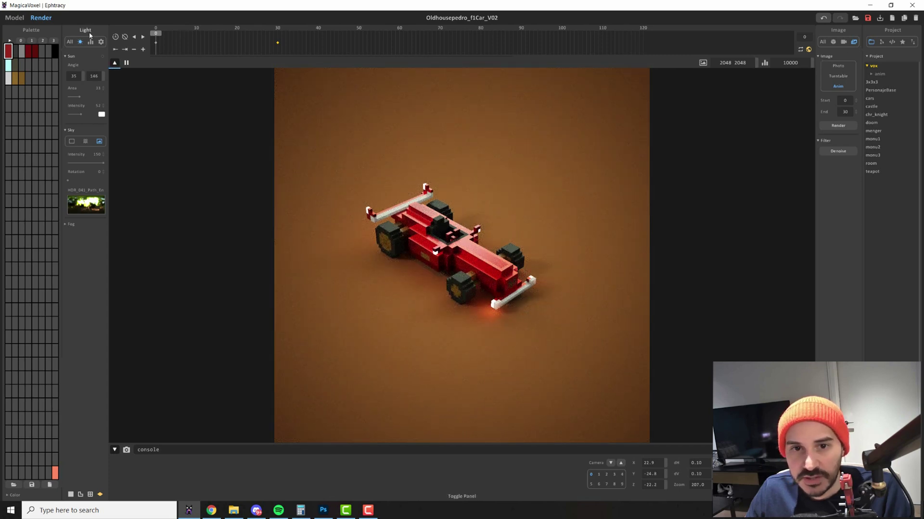
{"action": "left_click", "coordinate": [114, 63]}
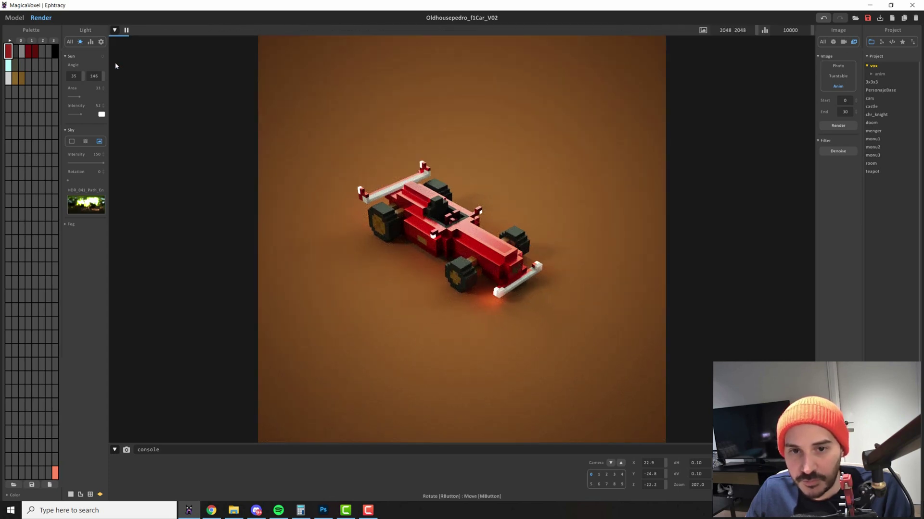
{"action": "right_click_drag", "start_coordinate": [289, 144], "coordinate": [313, 128]}
{"action": "scroll", "coordinate": [313, 128], "scroll_direction": "up", "scroll_amount": 3}
{"action": "middle_click_drag", "start_coordinate": [255, 70], "coordinate": [258, 93]}
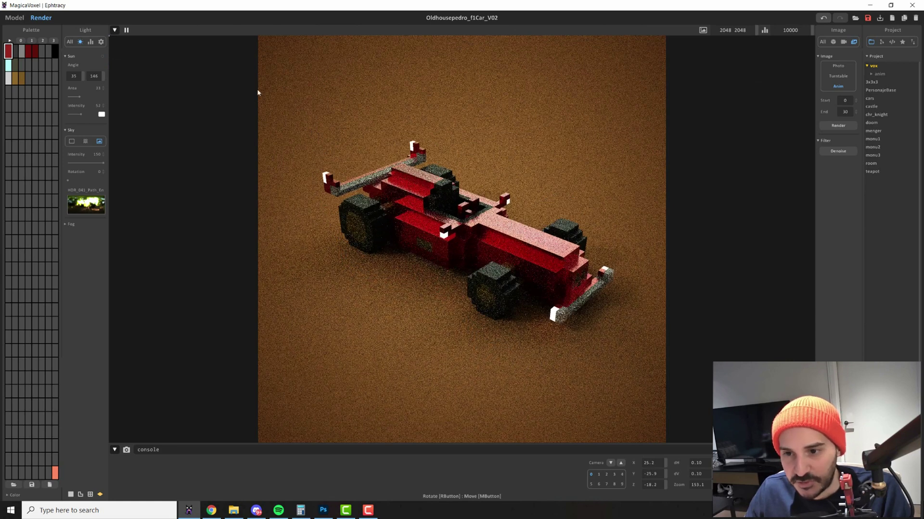
Step: Display the grid in the render on the ground only, with spacing 4 and line width 0.19
{"action": "left_click", "coordinate": [101, 42]}
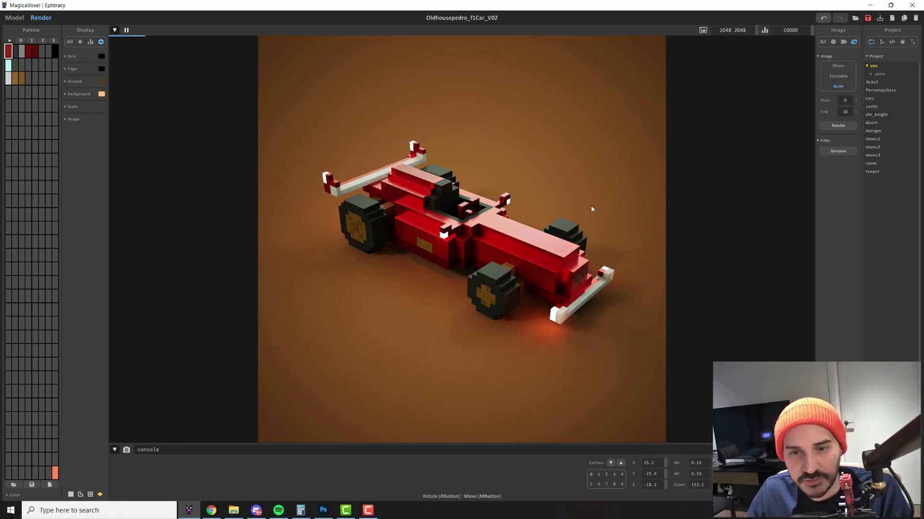
{"action": "scroll", "coordinate": [529, 183], "scroll_direction": "down", "scroll_amount": 2}
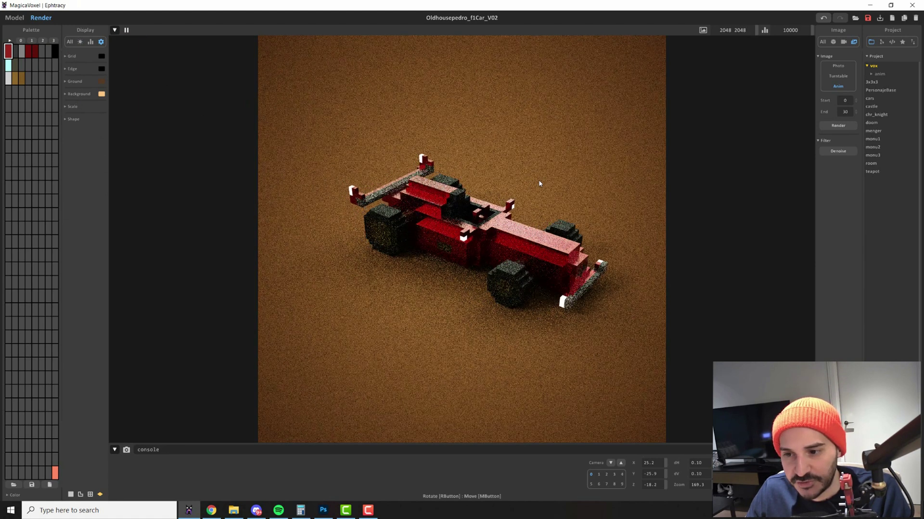
{"action": "right_click_drag", "start_coordinate": [539, 184], "coordinate": [500, 171]}
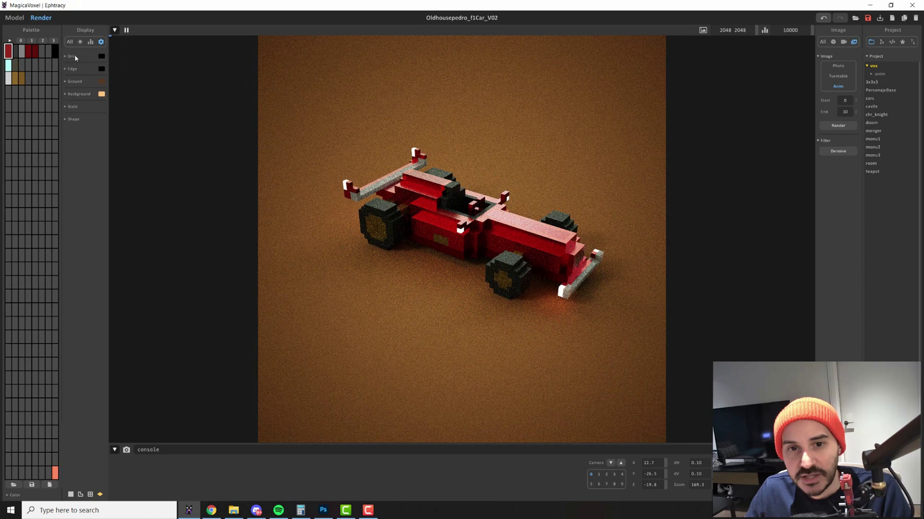
{"action": "left_click", "coordinate": [69, 56]}
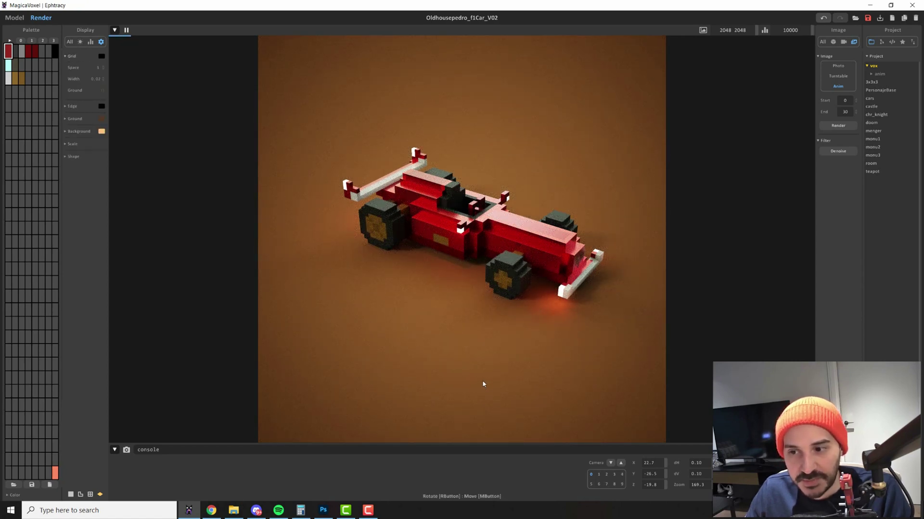
{"action": "left_click", "coordinate": [91, 494]}
{"action": "scroll", "coordinate": [490, 333], "scroll_direction": "up", "scroll_amount": 3}
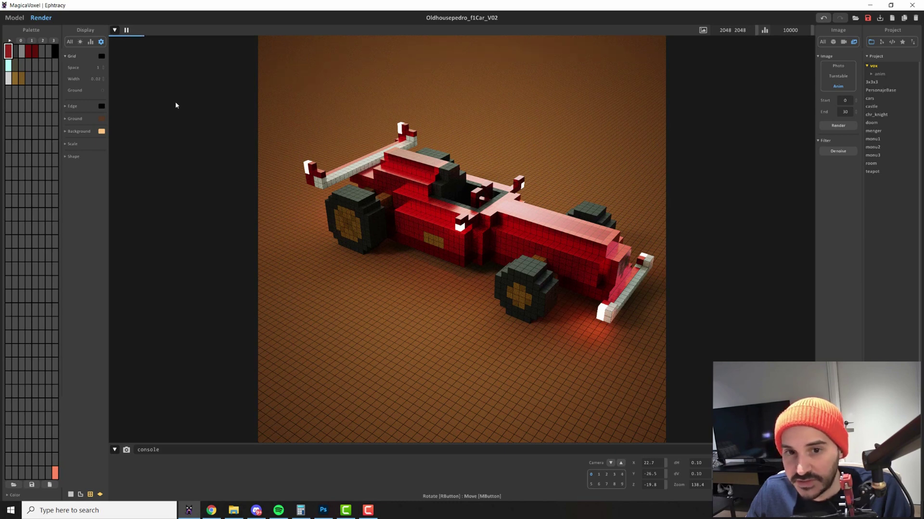
{"action": "left_click", "coordinate": [102, 91]}
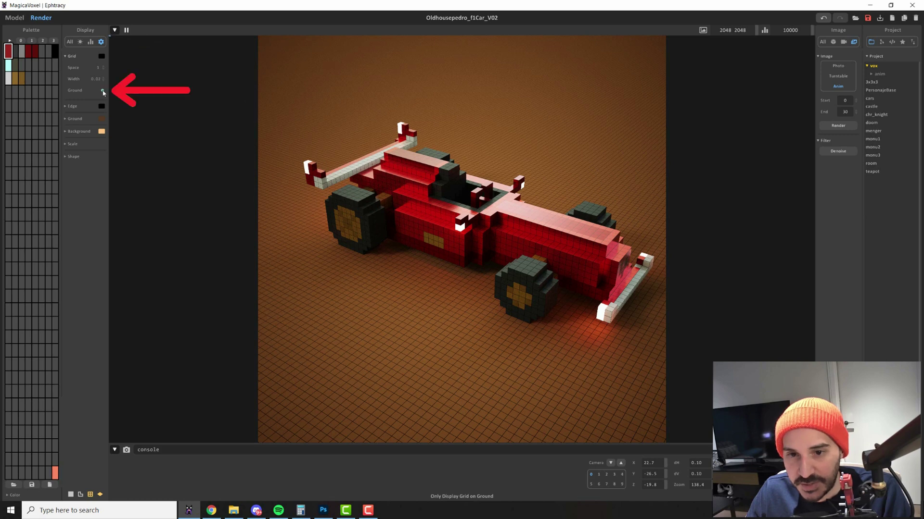
{"action": "mouse_move", "coordinate": [103, 67]}
{"action": "left_mouse_down"}
{"action": "mouse_move", "coordinate": [102, 52]}
{"action": "mouse_move", "coordinate": [98, 84]}
{"action": "mouse_move", "coordinate": [99, 60]}
{"action": "mouse_move", "coordinate": [101, 72]}
{"action": "left_mouse_up"}
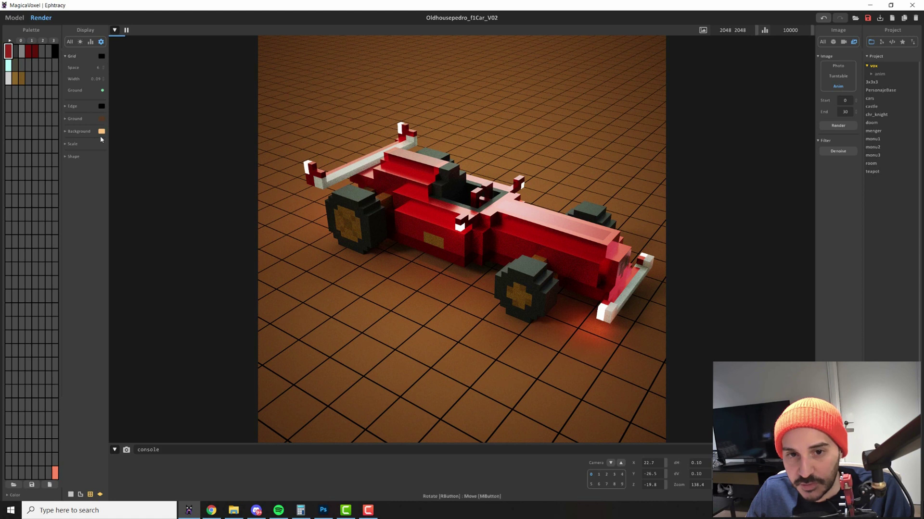
Step: Change the grid colour to a dark orange-brown that blends with the ground, and collapse the grid settings
{"action": "left_click", "coordinate": [101, 56]}
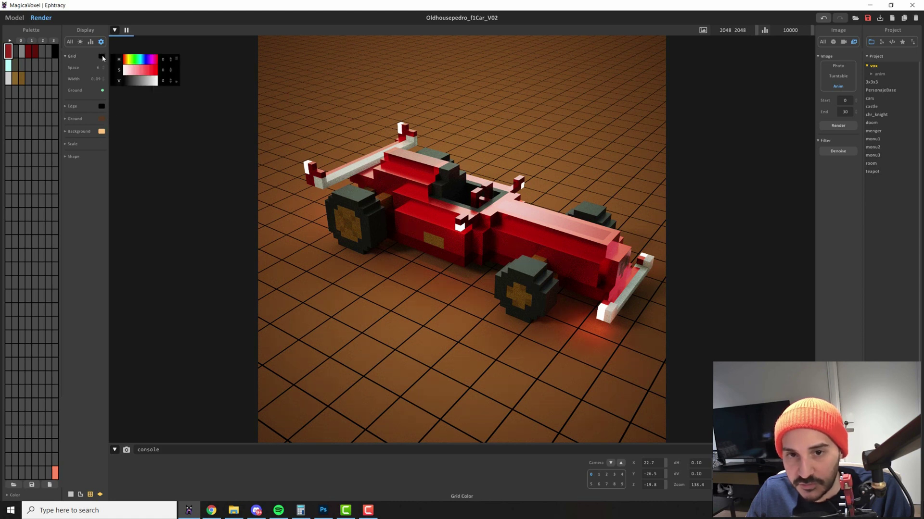
{"action": "left_click", "coordinate": [150, 80]}
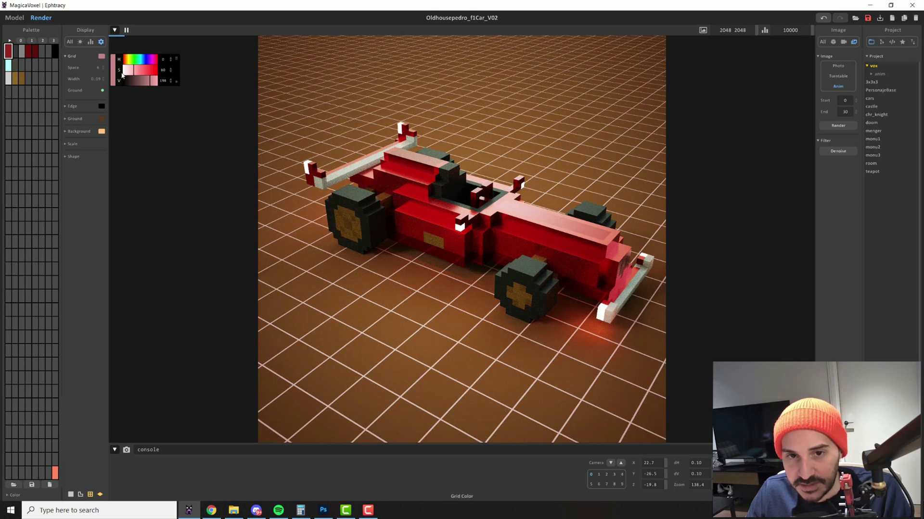
{"action": "left_click_drag", "start_coordinate": [303, 252], "coordinate": [306, 254]}
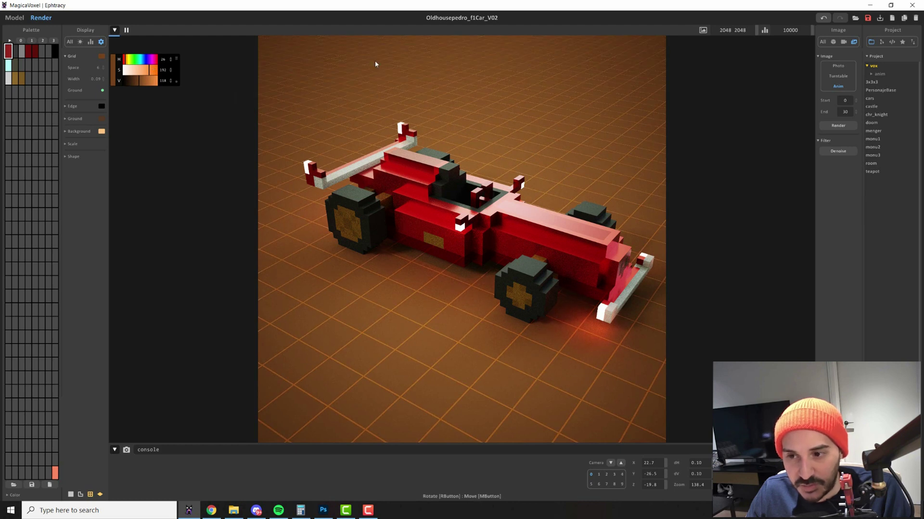
{"action": "left_click", "coordinate": [71, 57]}
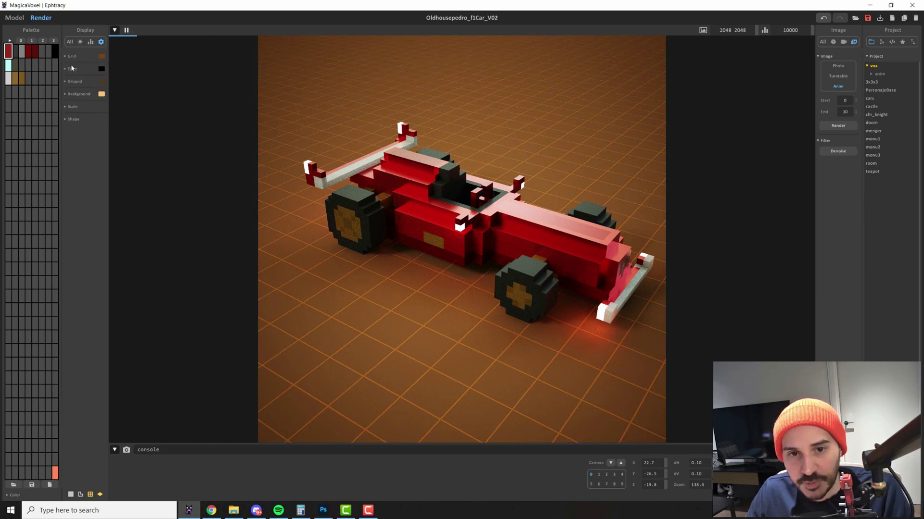
Step: Turn off the grid, display the edges instead, and frame the outlined car from above its front
{"action": "left_click", "coordinate": [71, 69]}
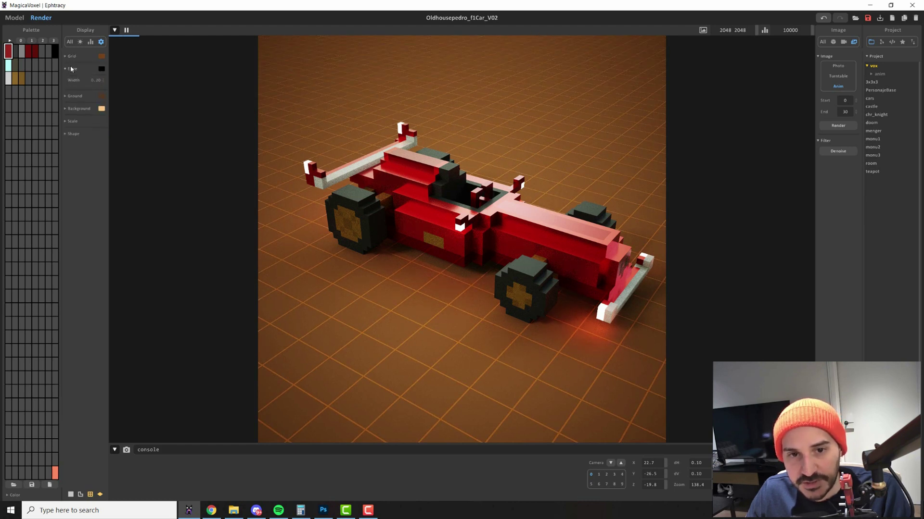
{"action": "left_click", "coordinate": [88, 495]}
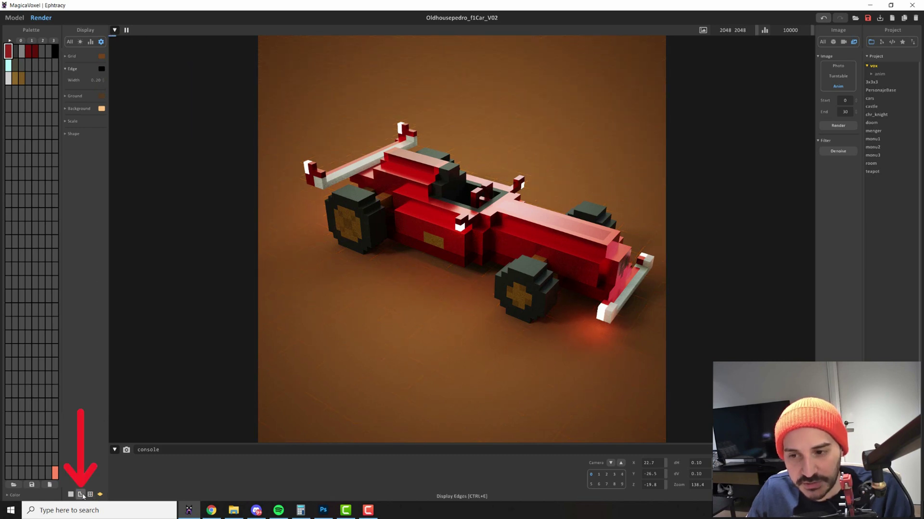
{"action": "left_click", "coordinate": [81, 495]}
{"action": "scroll", "coordinate": [551, 264], "scroll_direction": "up", "scroll_amount": 10}
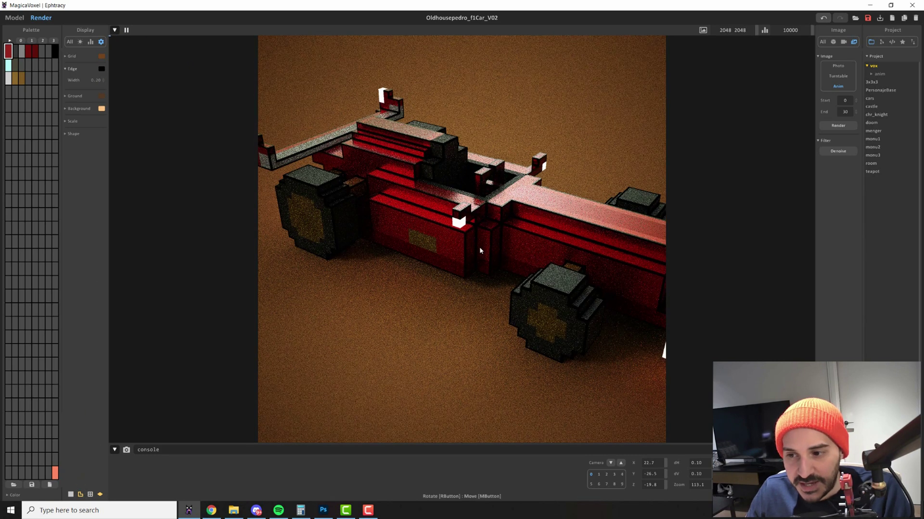
{"action": "middle_click_drag", "start_coordinate": [457, 253], "coordinate": [564, 249]}
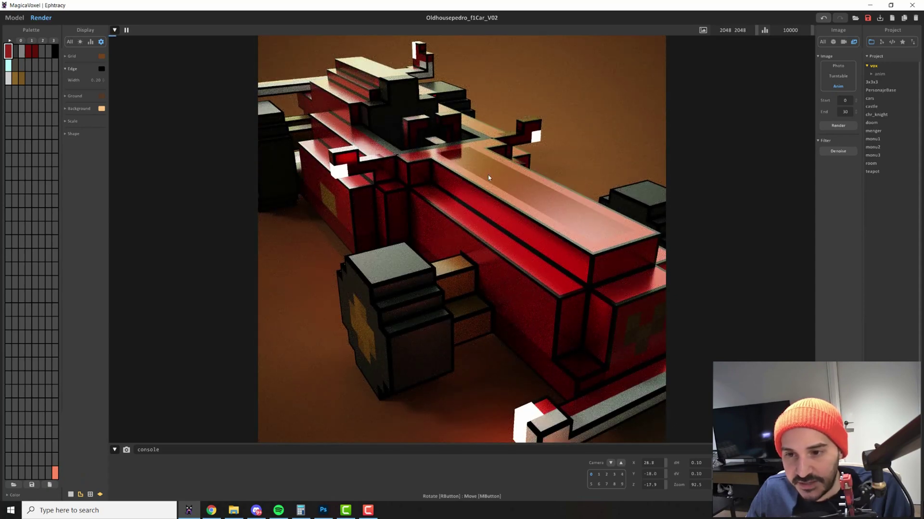
{"action": "scroll", "coordinate": [488, 178], "scroll_direction": "down", "scroll_amount": 5}
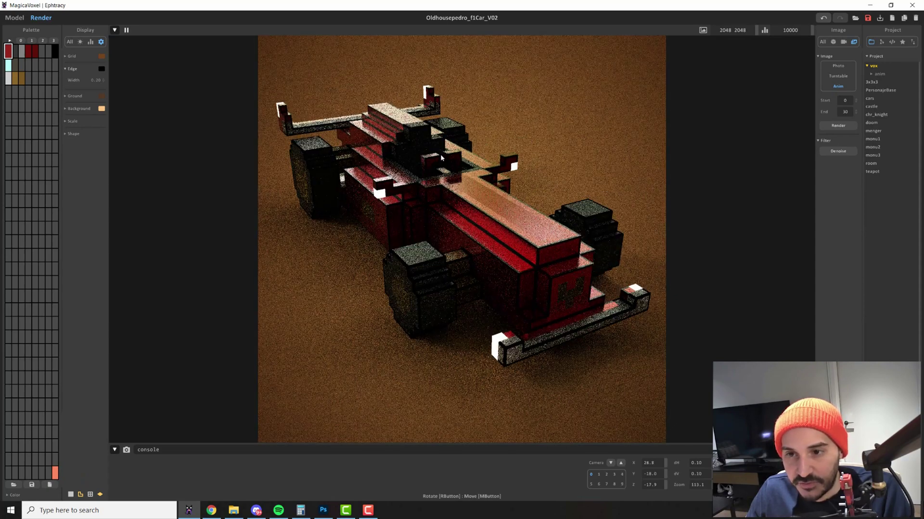
{"action": "right_click_drag", "start_coordinate": [440, 154], "coordinate": [514, 342]}
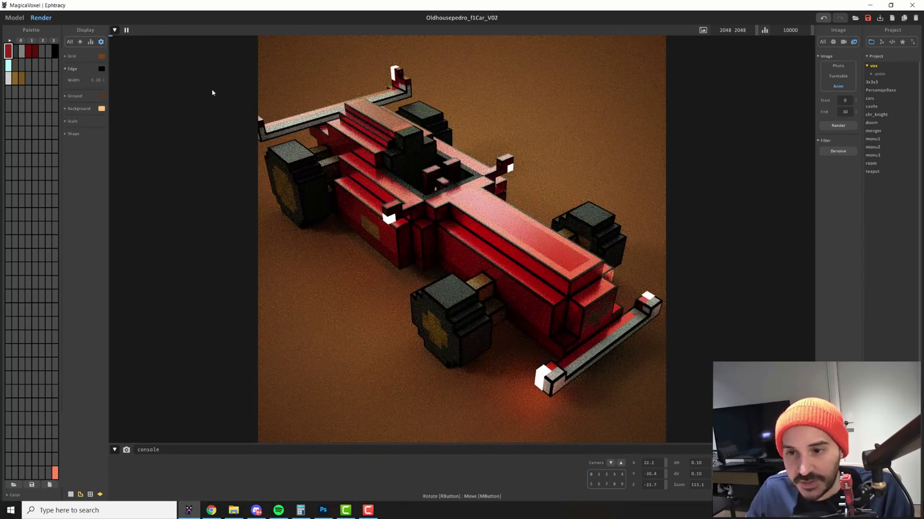
Step: Reduce the edge width to a very thin line and change the edge colour to medium grey
{"action": "left_click_drag", "start_coordinate": [103, 79], "coordinate": [103, 84]}
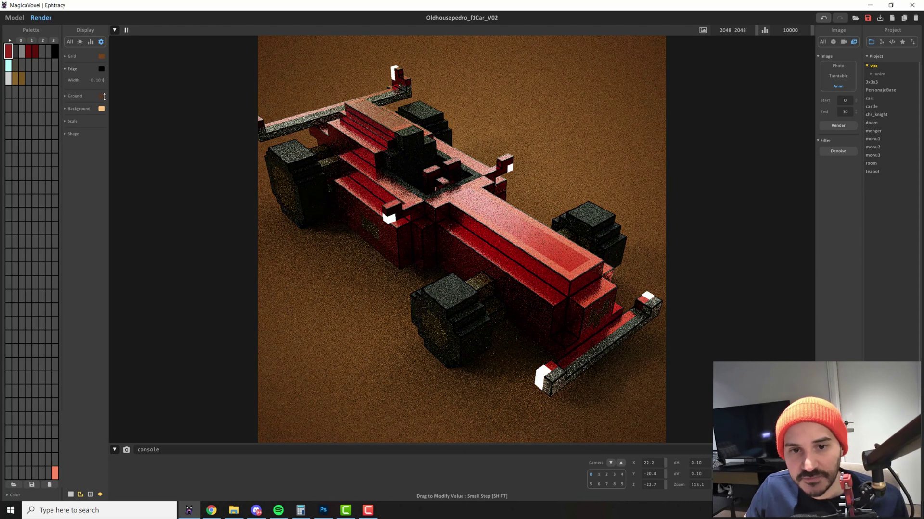
{"action": "left_click", "coordinate": [102, 70]}
{"action": "left_click", "coordinate": [136, 94]}
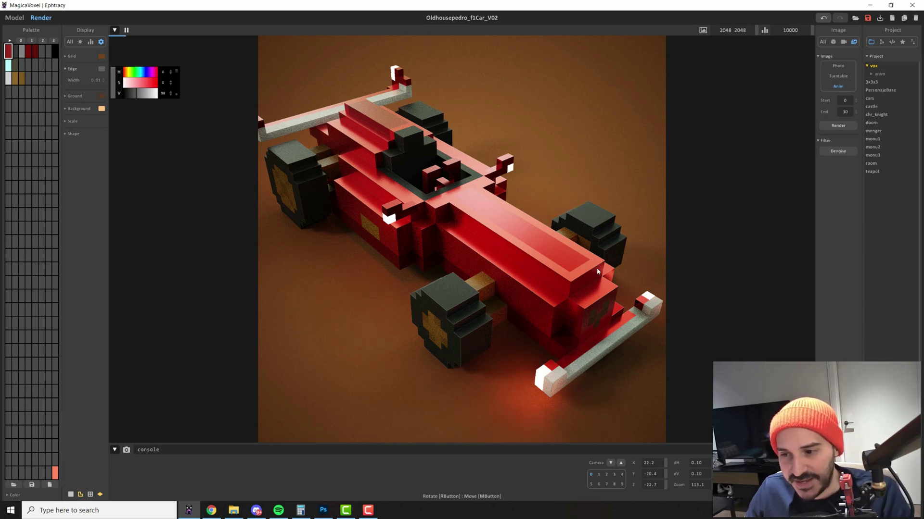
Step: Frame the whole car and increase the edge width to make its grey outlines thicker
{"action": "scroll", "coordinate": [505, 237], "scroll_direction": "down", "scroll_amount": 6}
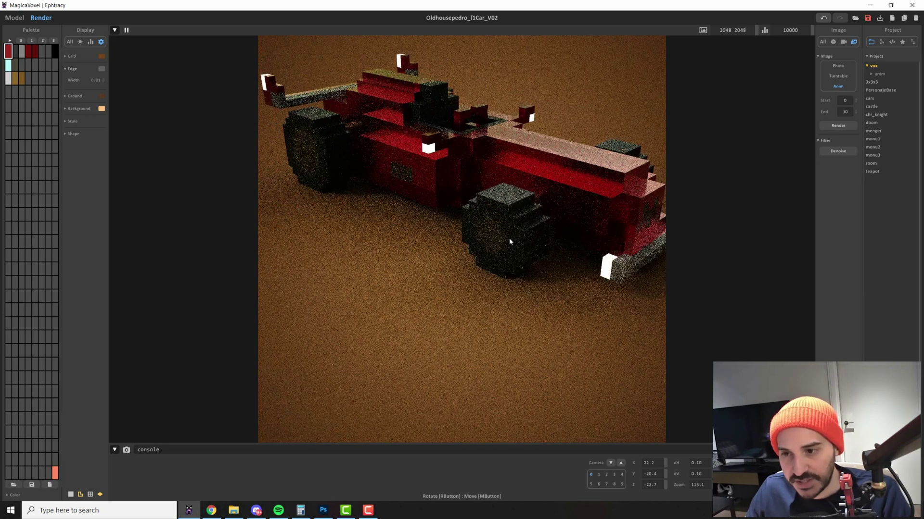
{"action": "scroll", "coordinate": [530, 247], "scroll_direction": "up", "scroll_amount": 5}
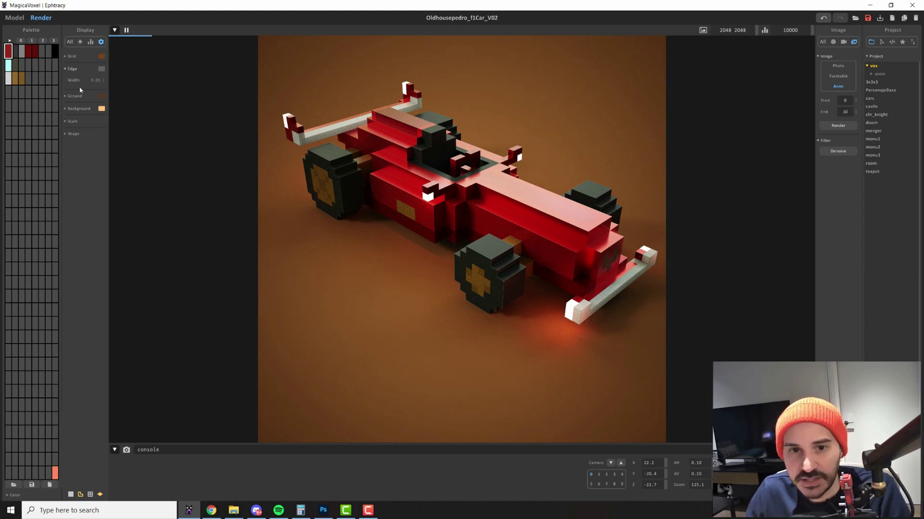
{"action": "left_click_drag", "start_coordinate": [97, 80], "coordinate": [105, 29]}
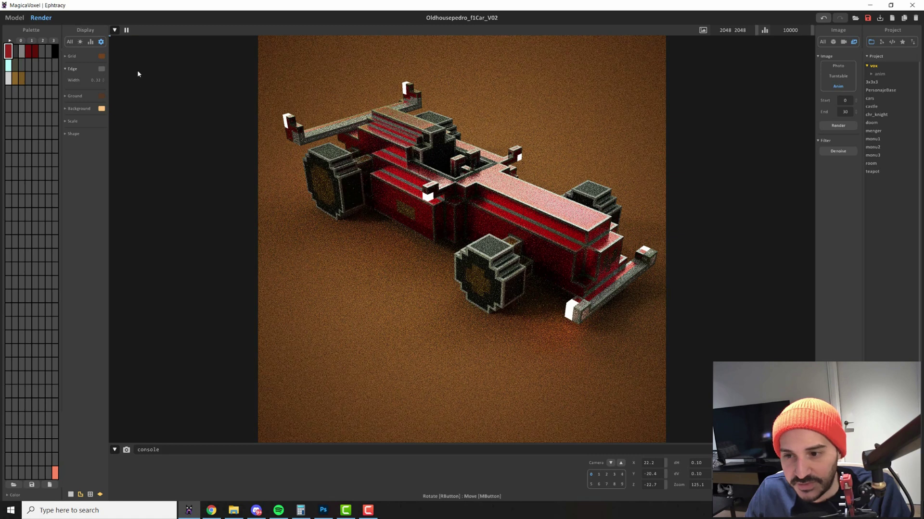
Step: Change the edge colour to black, turn off the edge display, and collapse the edge settings
{"action": "left_click", "coordinate": [101, 69]}
{"action": "left_click", "coordinate": [121, 95]}
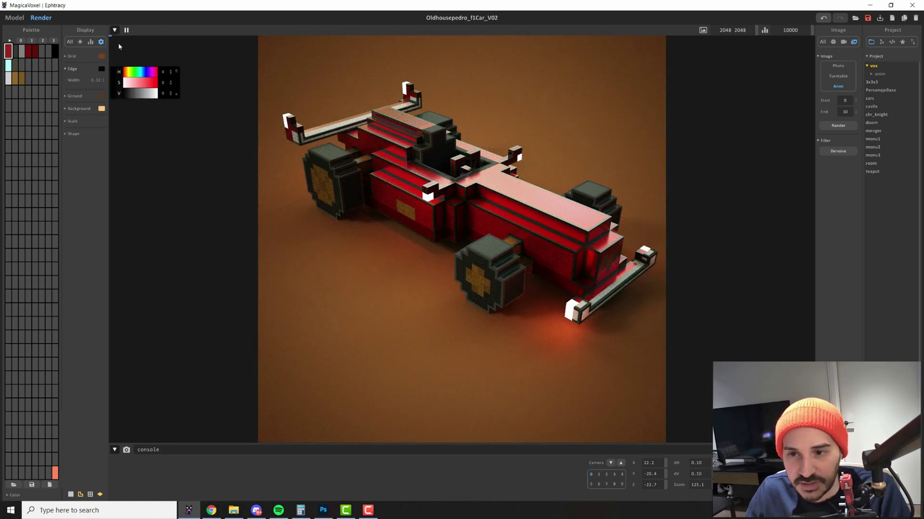
{"action": "left_click", "coordinate": [68, 68]}
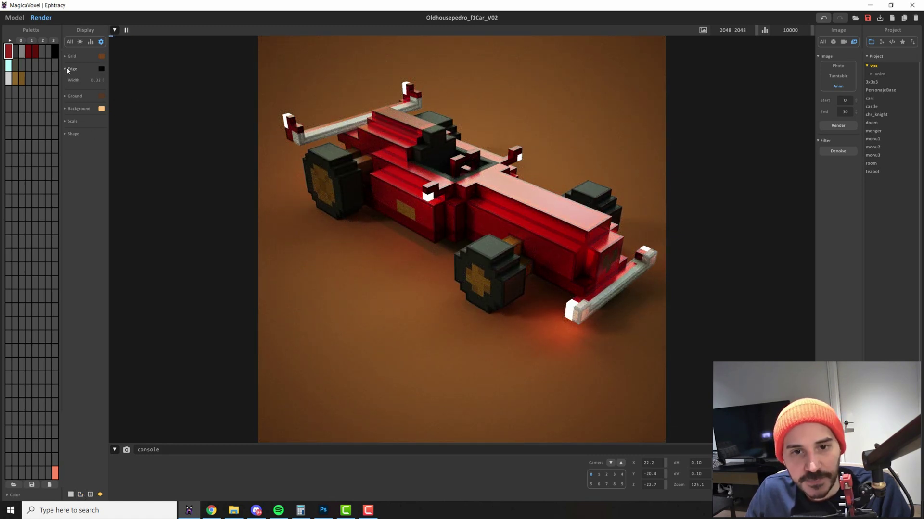
Step: Expand the ground settings and brighten the ground colour to a lighter orange-brown
{"action": "left_click", "coordinate": [68, 83]}
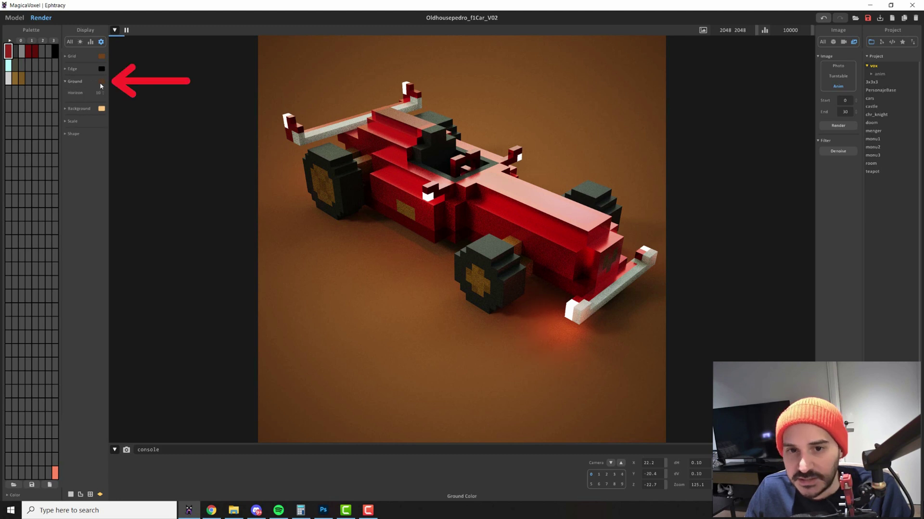
{"action": "left_click", "coordinate": [102, 81]}
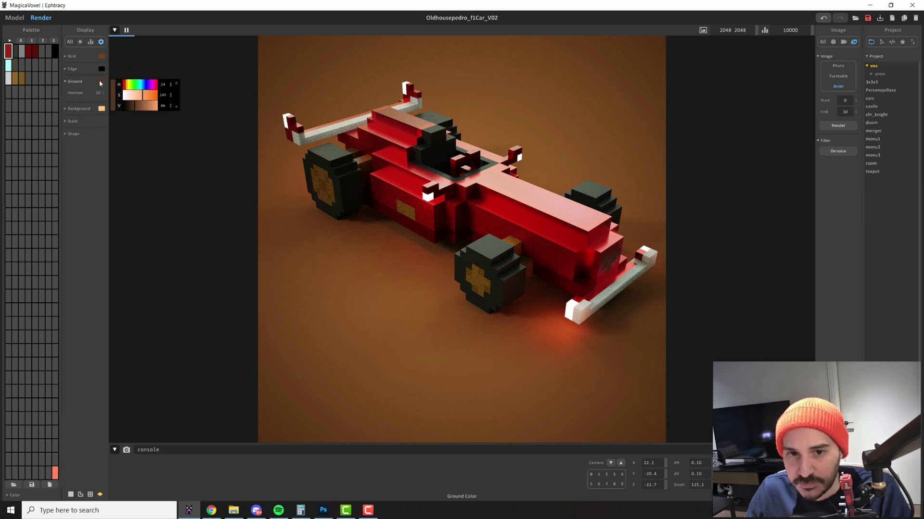
{"action": "left_click_drag", "start_coordinate": [139, 105], "coordinate": [149, 109]}
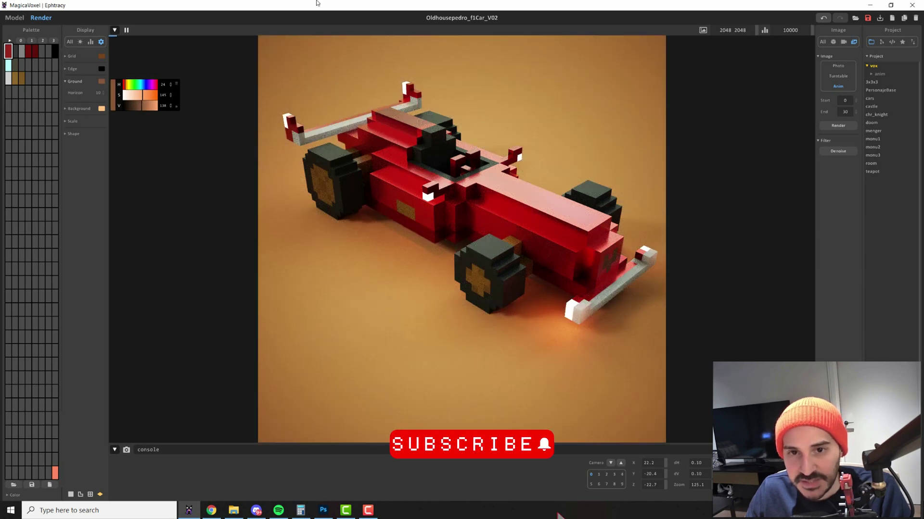
{"action": "left_click", "coordinate": [80, 98]}
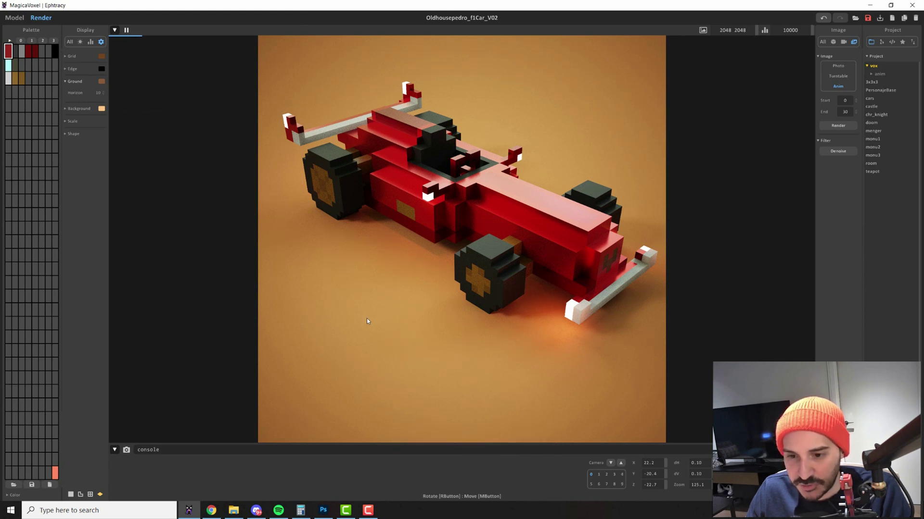
Step: Switch the ground material to Metal, set its metallic value to 100, and increase its roughness
{"action": "left_click", "coordinate": [833, 42]}
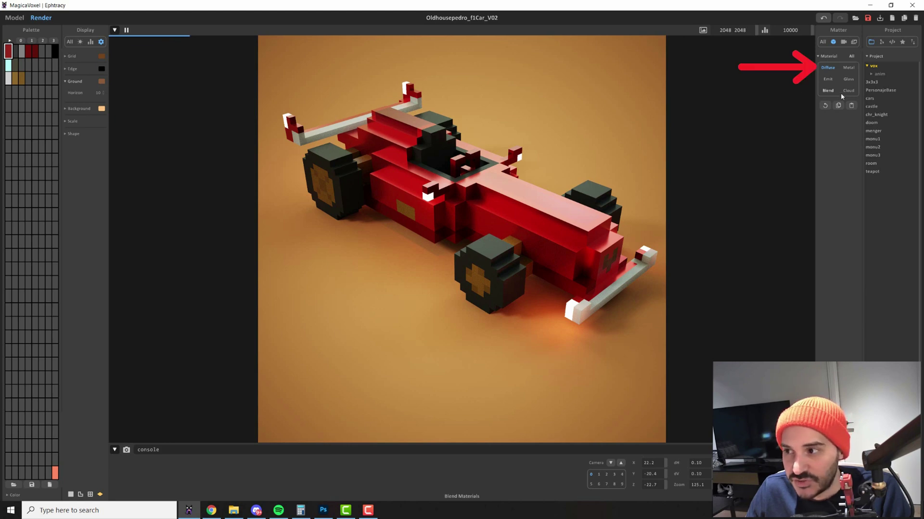
{"action": "left_click", "coordinate": [849, 69]}
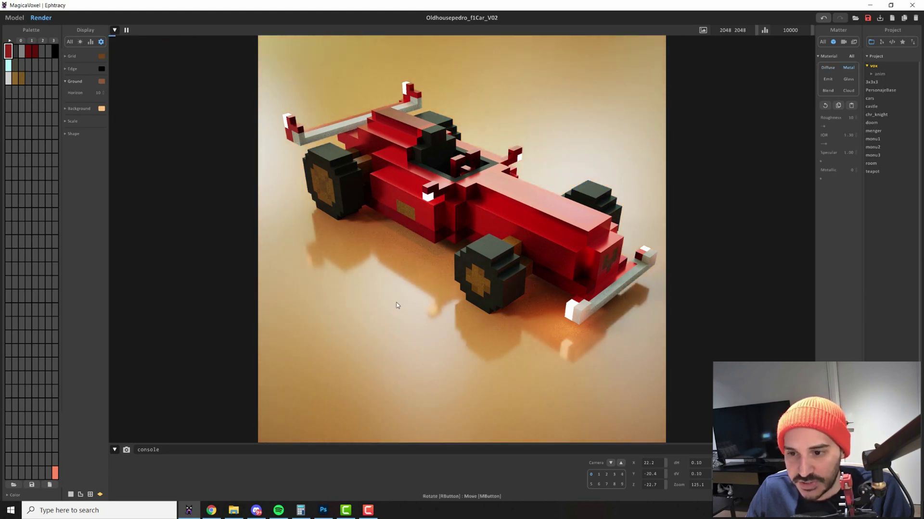
{"action": "scroll", "coordinate": [492, 260], "scroll_direction": "down", "scroll_amount": 3}
{"action": "middle_click_drag", "start_coordinate": [492, 258], "coordinate": [463, 229]}
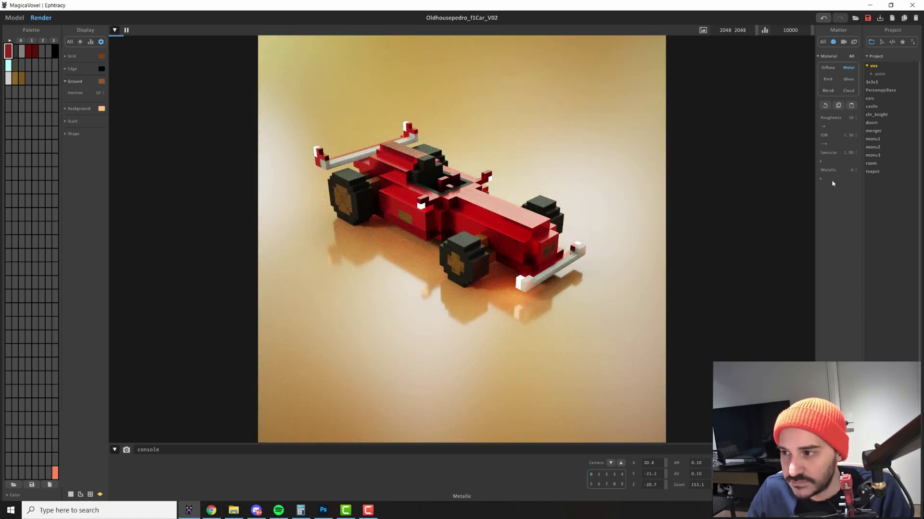
{"action": "left_click_drag", "start_coordinate": [831, 179], "coordinate": [878, 183]}
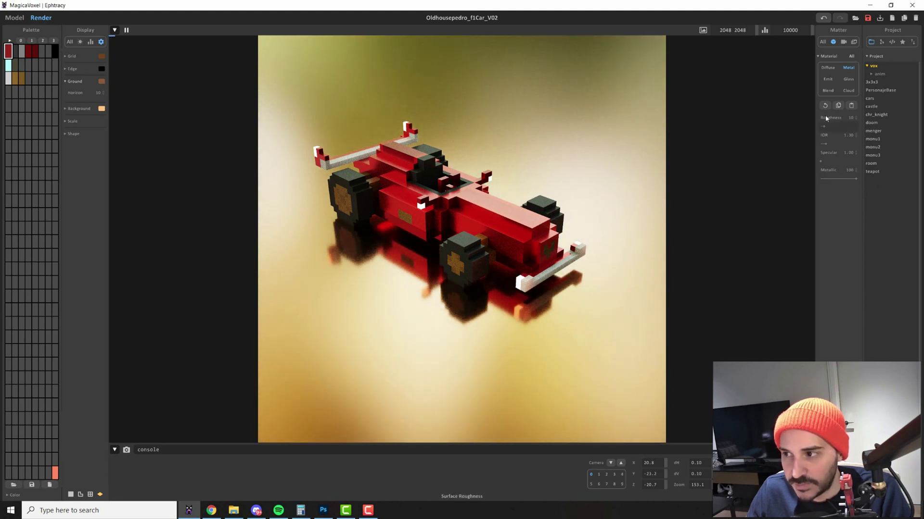
{"action": "mouse_move", "coordinate": [820, 126]}
{"action": "left_mouse_down"}
{"action": "mouse_move", "coordinate": [804, 129]}
{"action": "mouse_move", "coordinate": [837, 126]}
{"action": "left_mouse_up"}
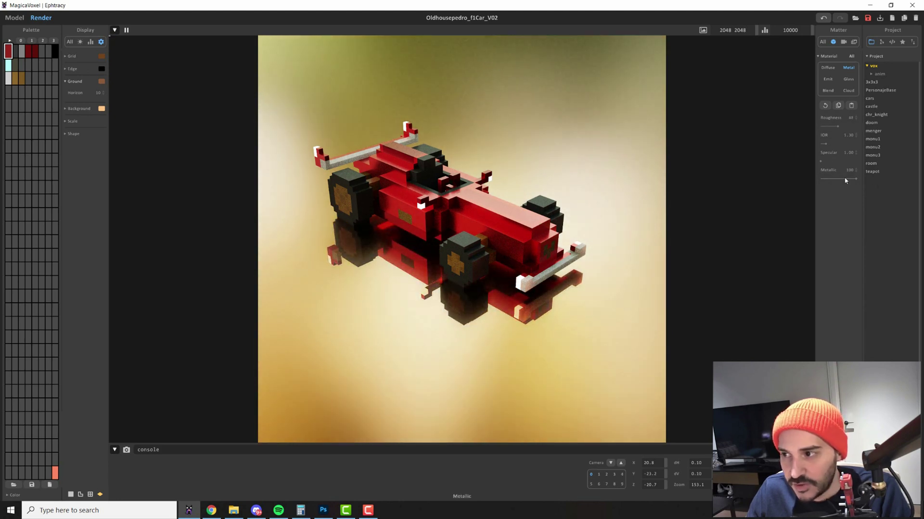
Step: Lower the ground's metallic value to 21, increase its IOR, and return the ground material to Diffuse
{"action": "left_click_drag", "start_coordinate": [845, 178], "coordinate": [835, 178]}
{"action": "left_click_drag", "start_coordinate": [827, 143], "coordinate": [855, 142]}
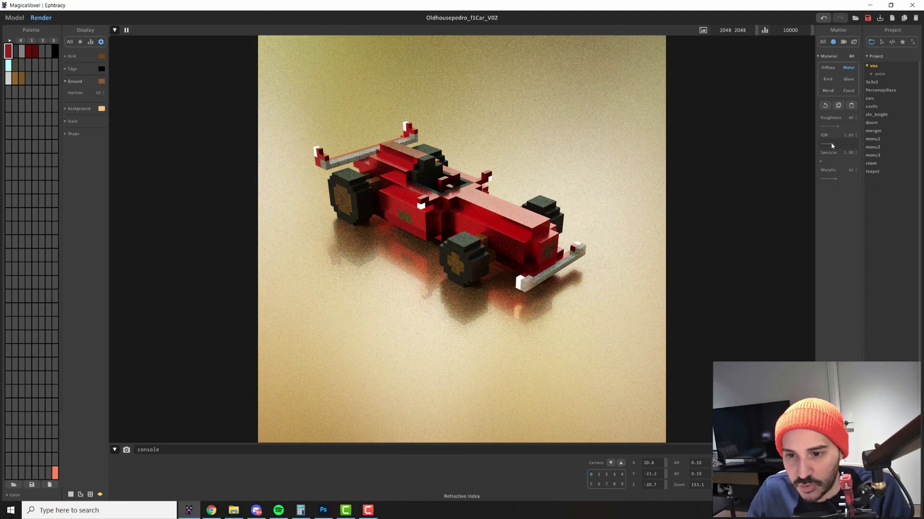
{"action": "left_click_drag", "start_coordinate": [836, 178], "coordinate": [828, 179]}
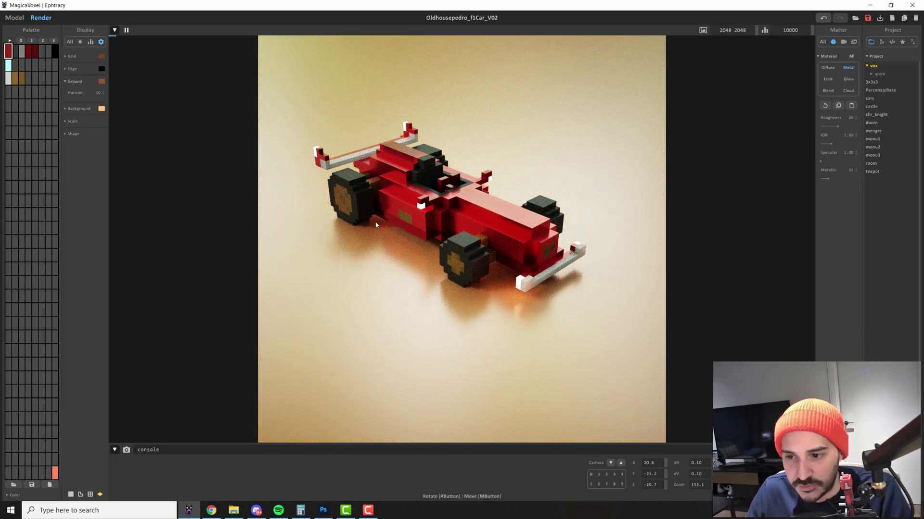
{"action": "scroll", "coordinate": [376, 224], "scroll_direction": "up", "scroll_amount": 2}
{"action": "left_click", "coordinate": [827, 68]}
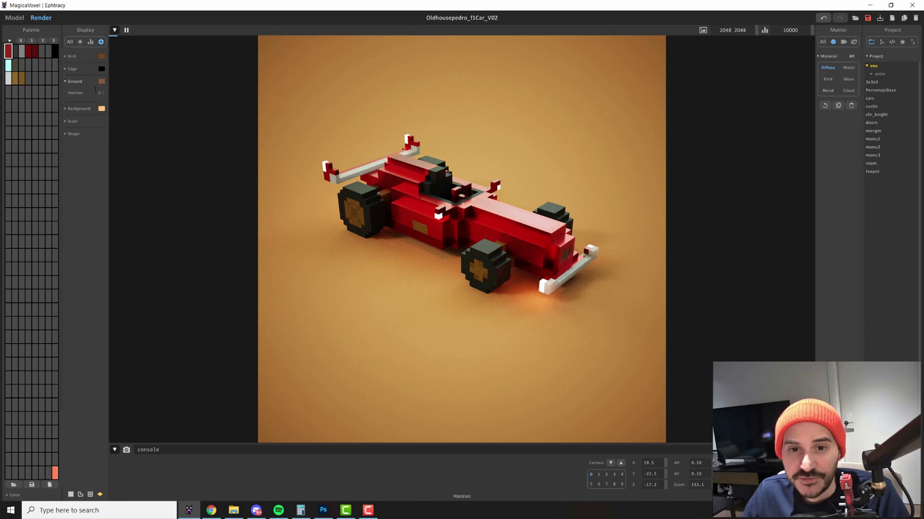
Step: Frame the car from a low angle with the horizon in view and switch the sky to atmospheric scattering
{"action": "scroll", "coordinate": [470, 157], "scroll_direction": "down", "scroll_amount": 5}
{"action": "middle_click_drag", "start_coordinate": [470, 157], "coordinate": [468, 205]}
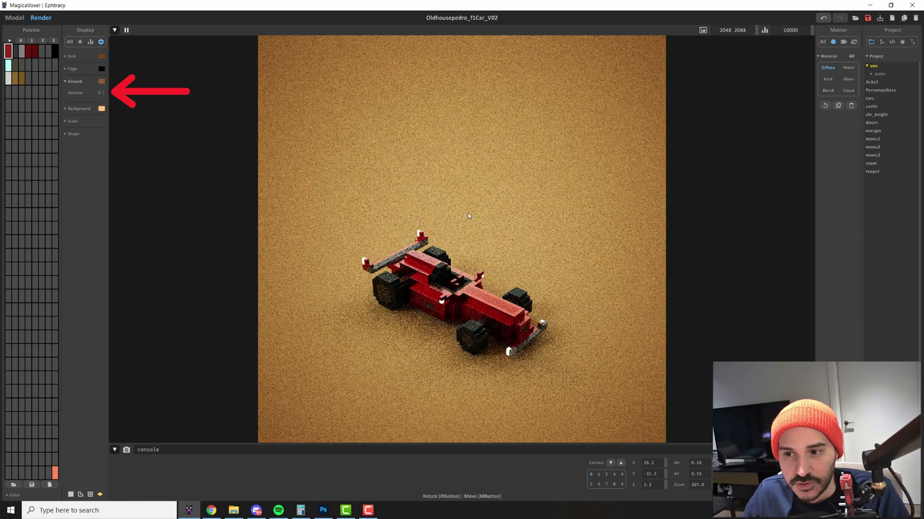
{"action": "right_click_drag", "start_coordinate": [468, 203], "coordinate": [492, 201]}
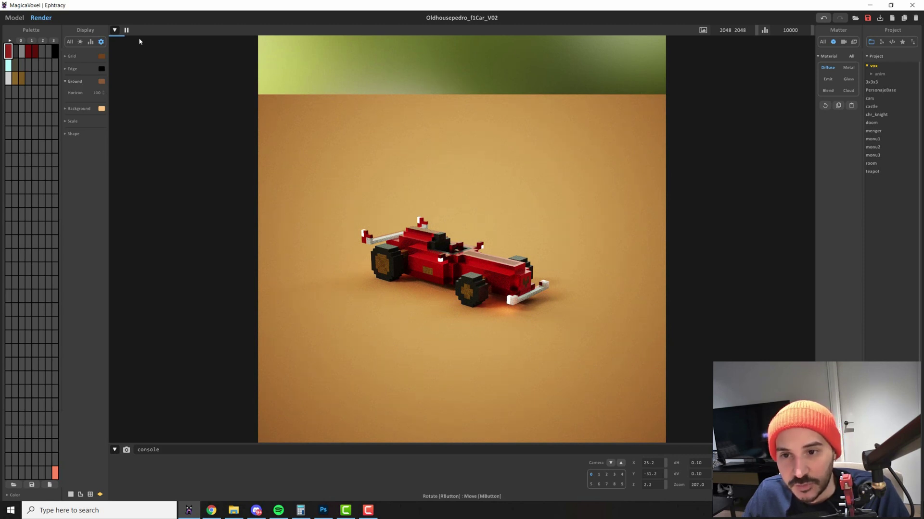
{"action": "left_click", "coordinate": [80, 42]}
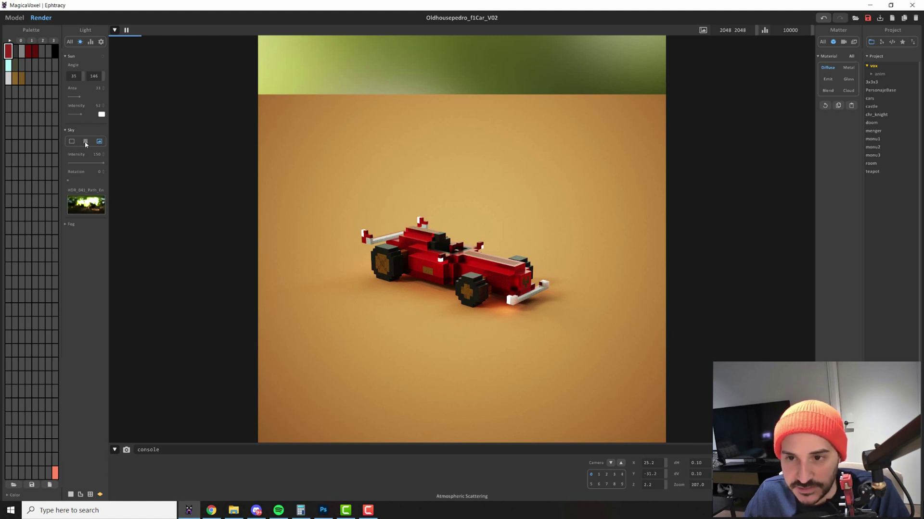
{"action": "left_click", "coordinate": [86, 142]}
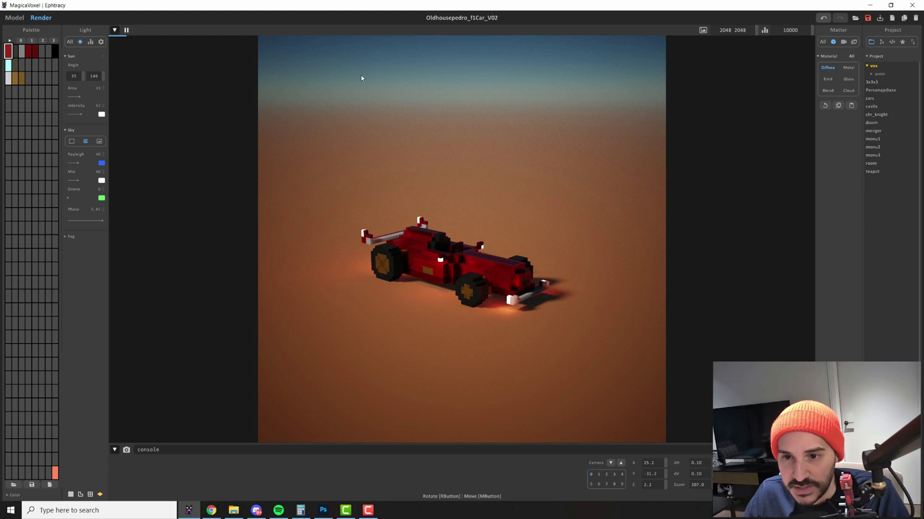
Step: Set the ground's Horizon value to 0 and return the sky to image-based lighting
{"action": "left_click", "coordinate": [101, 42]}
{"action": "left_click_drag", "start_coordinate": [100, 93], "coordinate": [109, 259]}
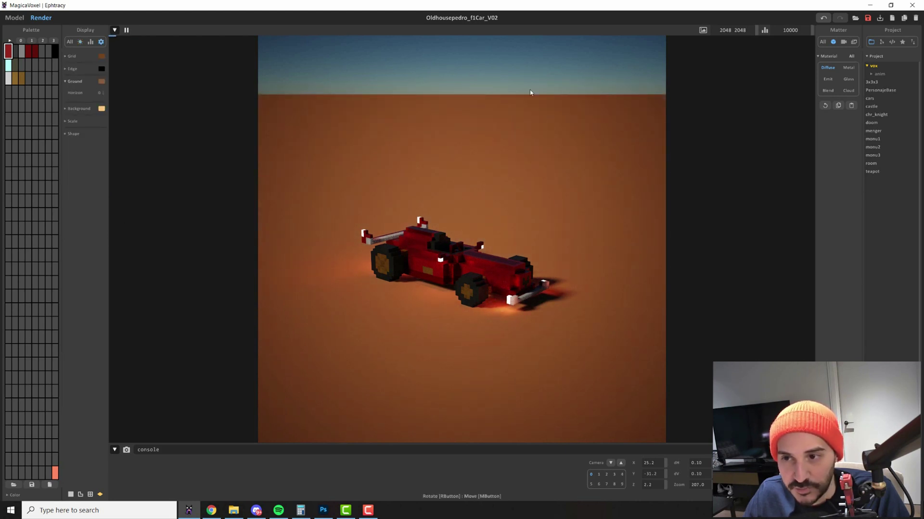
{"action": "left_click", "coordinate": [80, 42]}
{"action": "left_click", "coordinate": [99, 141]}
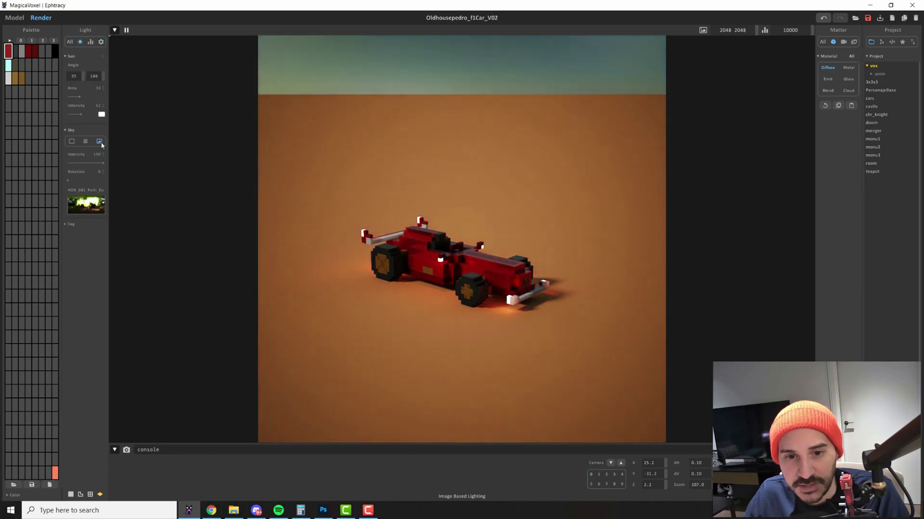
Step: Frame the car closer from above its front, collapse the ground settings, and hide the ground
{"action": "right_click_drag", "start_coordinate": [353, 206], "coordinate": [363, 227]}
{"action": "middle_click_drag", "start_coordinate": [364, 227], "coordinate": [377, 141]}
{"action": "scroll", "coordinate": [378, 141], "scroll_direction": "up", "scroll_amount": 3}
{"action": "left_click", "coordinate": [100, 42]}
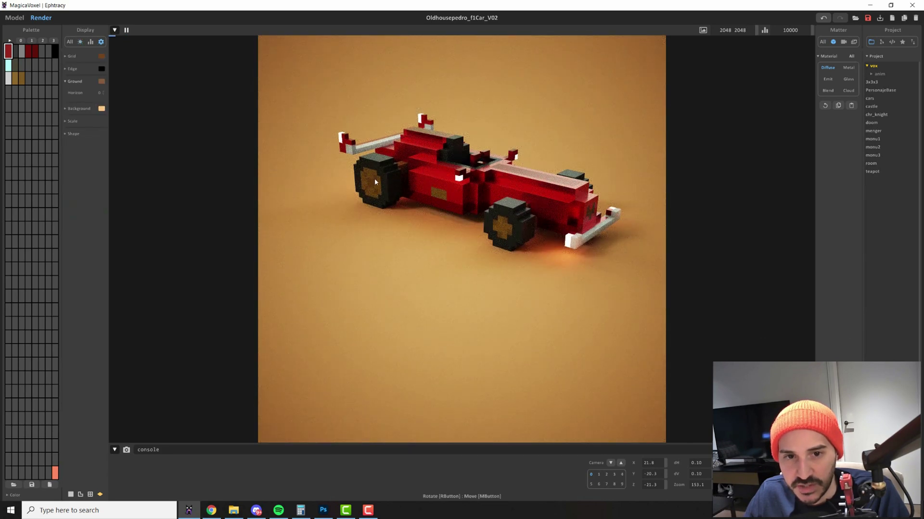
{"action": "right_click_drag", "start_coordinate": [374, 178], "coordinate": [374, 212]}
{"action": "left_click", "coordinate": [100, 495]}
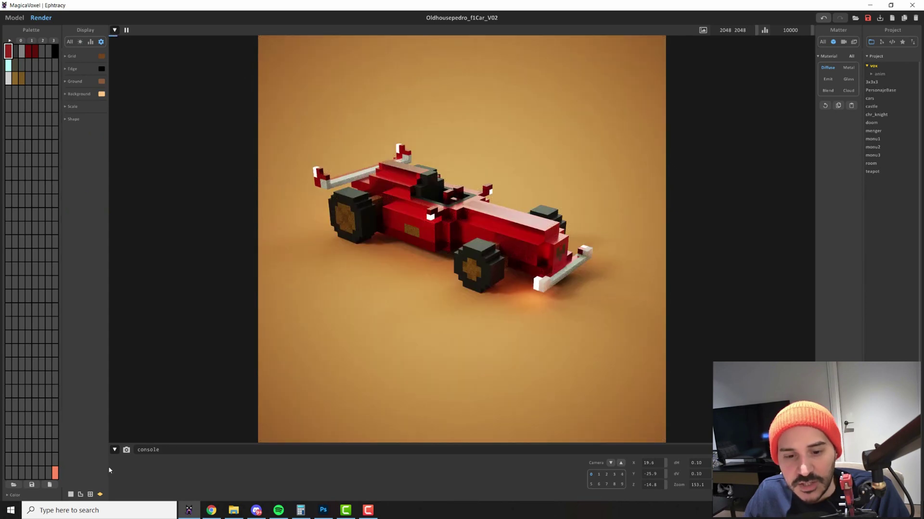
{"action": "left_click", "coordinate": [100, 495]}
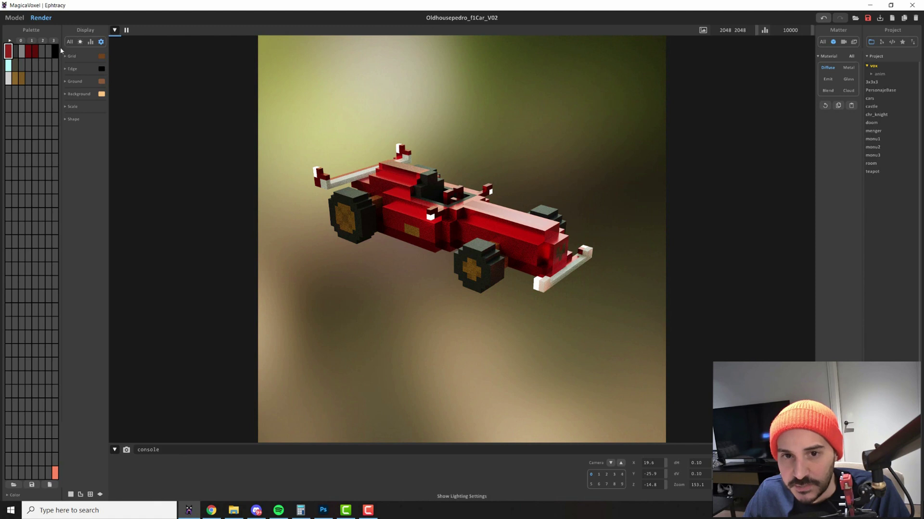
Step: Try the uniform sky behind the car, and switch back to image-based lighting
{"action": "left_click", "coordinate": [79, 42]}
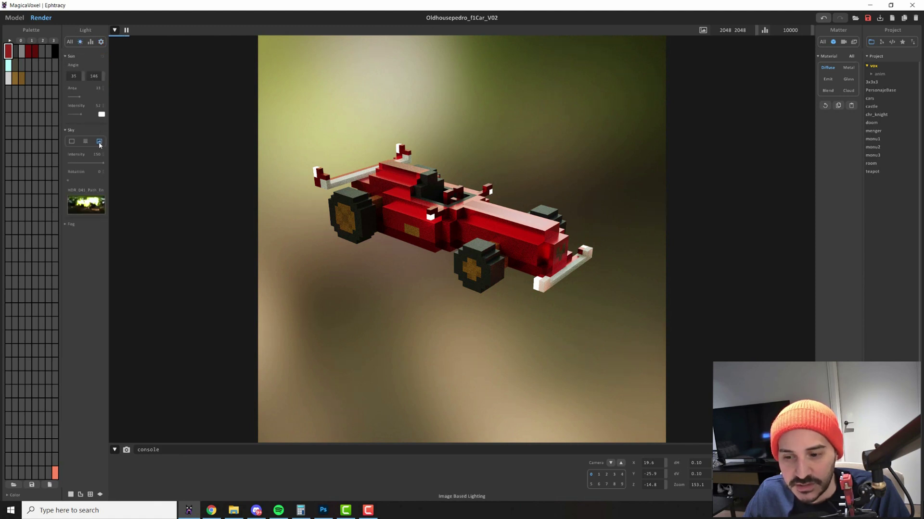
{"action": "left_click", "coordinate": [73, 140]}
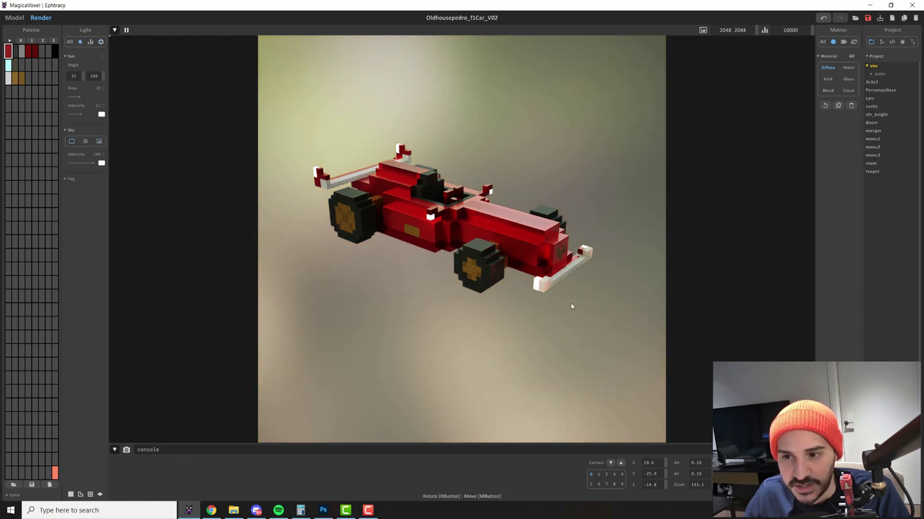
{"action": "left_click", "coordinate": [99, 141]}
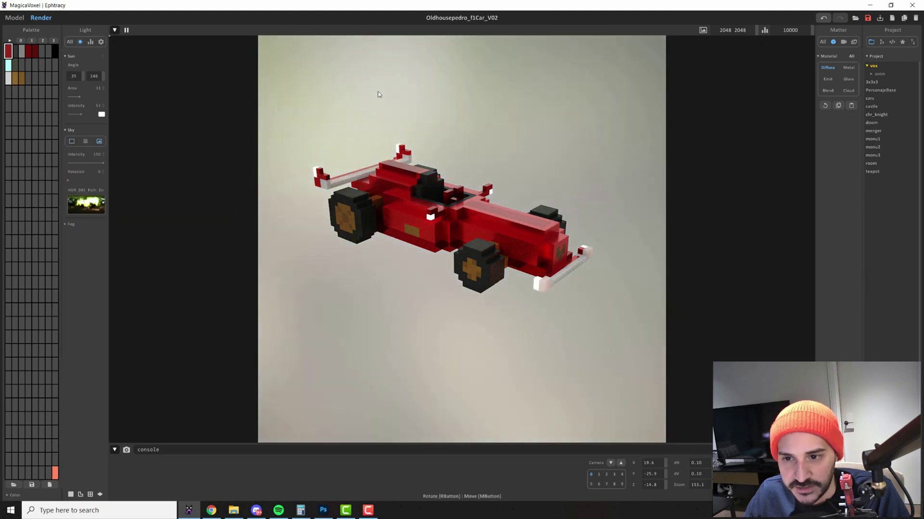
{"action": "right_click_drag", "start_coordinate": [457, 122], "coordinate": [458, 124]}
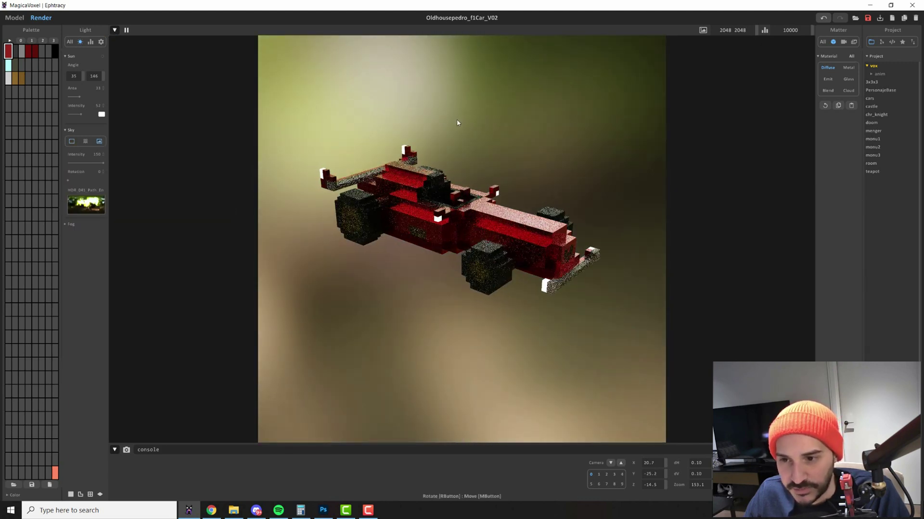
Step: Display the solid background colour instead of the sky image and change it to a muted purple
{"action": "left_click", "coordinate": [100, 42]}
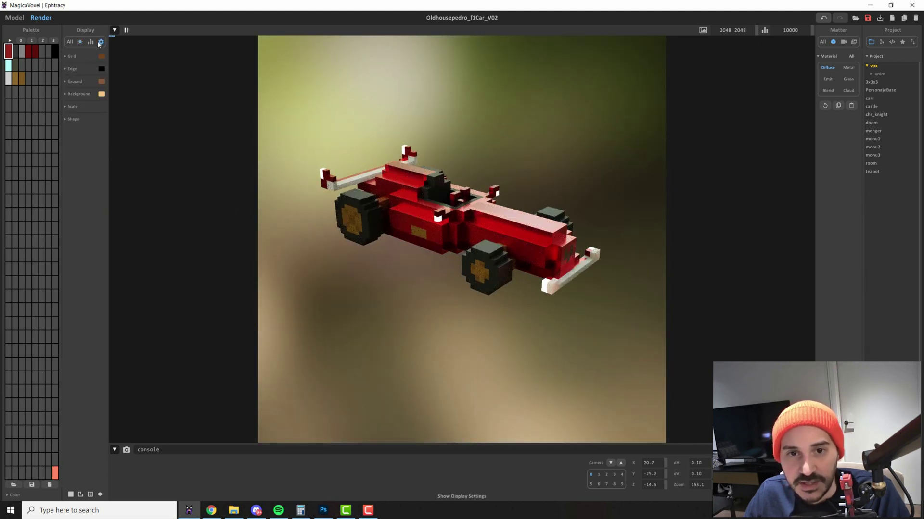
{"action": "left_click", "coordinate": [71, 495]}
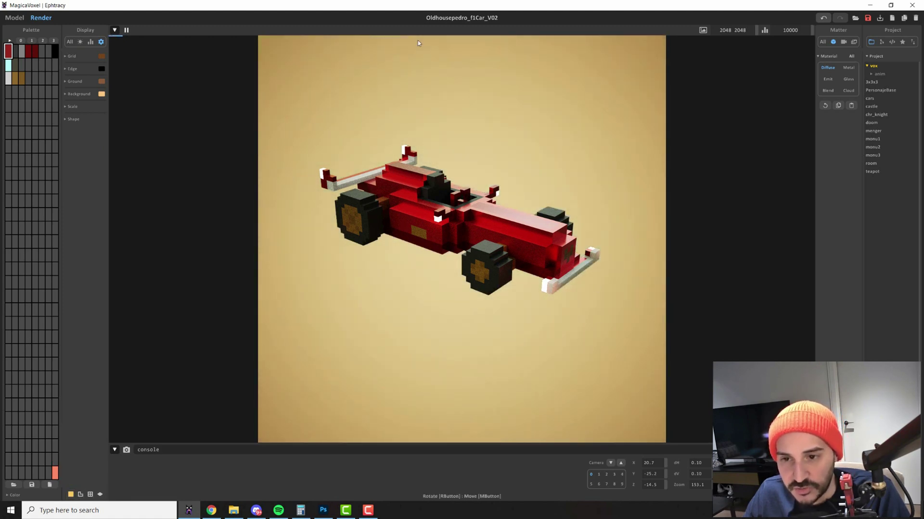
{"action": "left_click", "coordinate": [101, 95]}
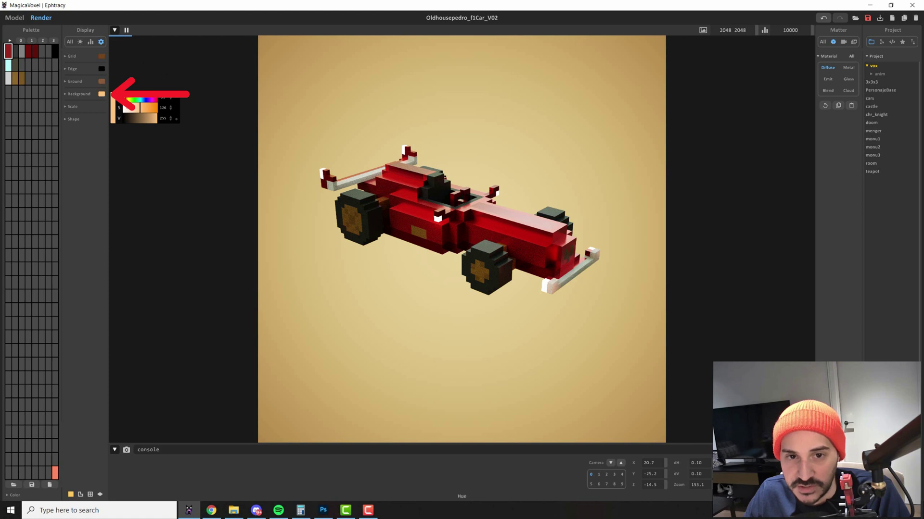
{"action": "left_click_drag", "start_coordinate": [140, 108], "coordinate": [133, 108]}
{"action": "left_click", "coordinate": [139, 119]}
{"action": "left_click", "coordinate": [147, 97]}
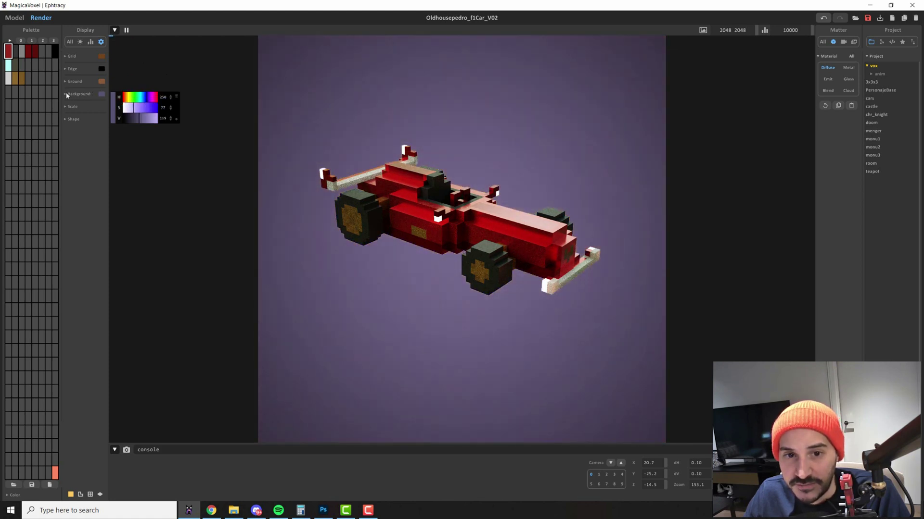
Step: Make the render background transparent, and bring up the image output settings and the dialog for saving the render as PNG
{"action": "left_click", "coordinate": [67, 95]}
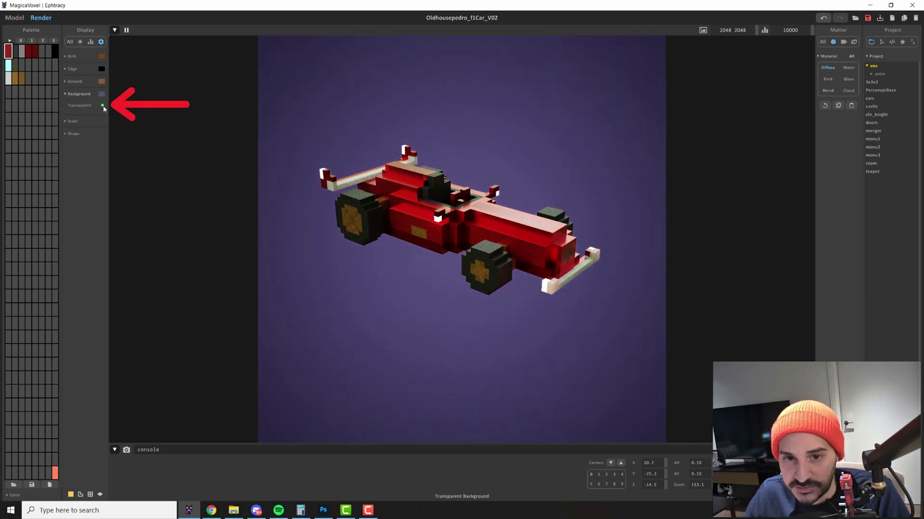
{"action": "left_click", "coordinate": [103, 106]}
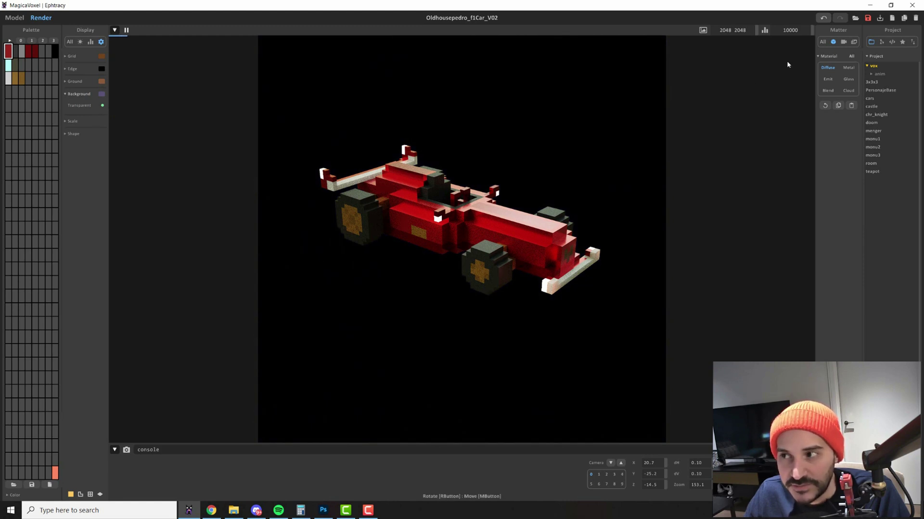
{"action": "left_click", "coordinate": [854, 43]}
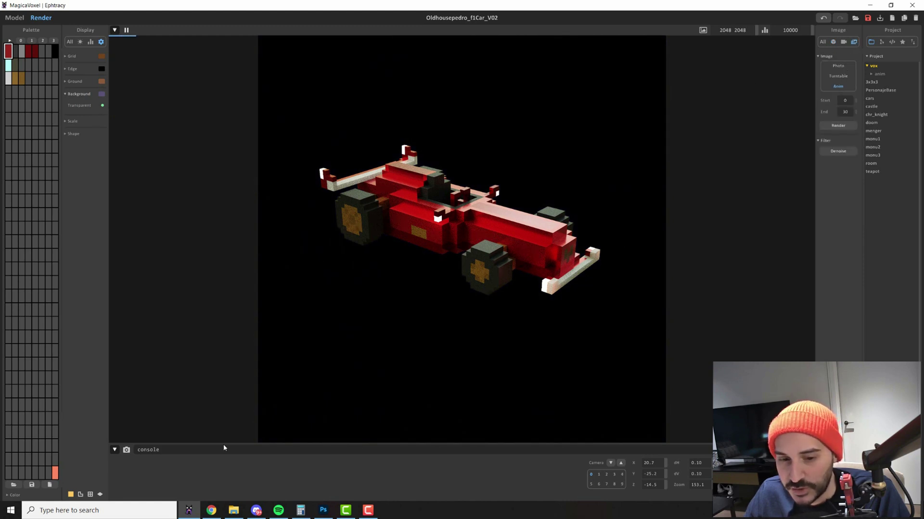
{"action": "left_click", "coordinate": [125, 450]}
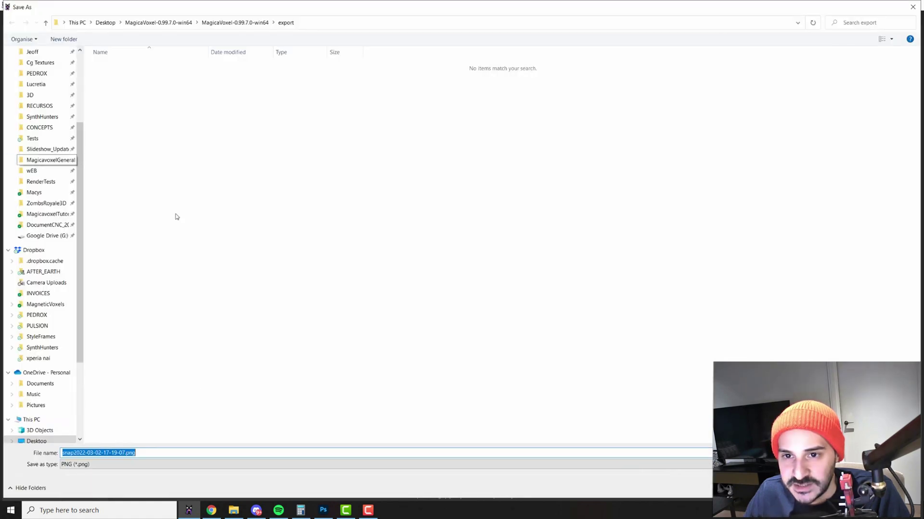
{"action": "key", "text": "Escape"}
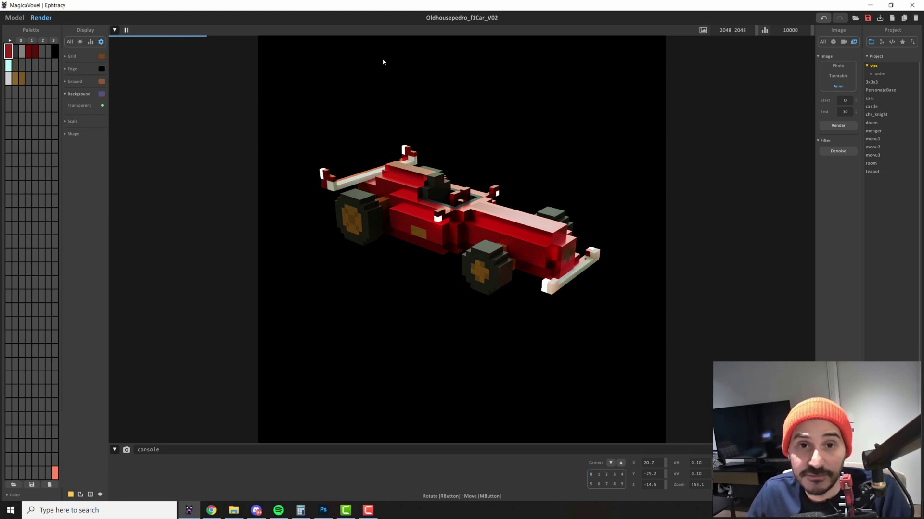
Step: Switch to Photoshop, check the transparency of the exported car image by moving its layer, and return to MagicaVoxel
{"action": "left_click", "coordinate": [324, 510]}
{"action": "key", "text": "Delete"}
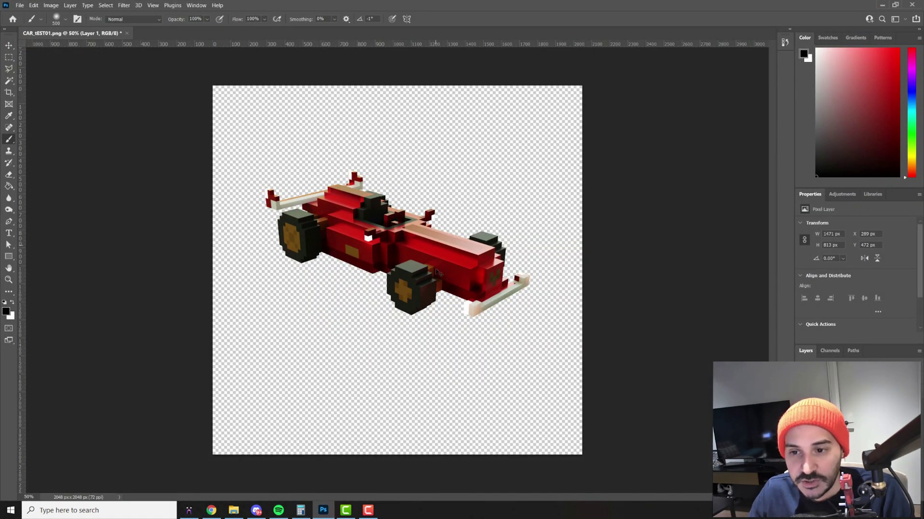
{"action": "key", "text": "v"}
{"action": "mouse_move", "coordinate": [418, 306]}
{"action": "left_mouse_down"}
{"action": "mouse_move", "coordinate": [457, 345]}
{"action": "mouse_move", "coordinate": [426, 262]}
{"action": "mouse_move", "coordinate": [441, 315]}
{"action": "mouse_move", "coordinate": [494, 226]}
{"action": "mouse_move", "coordinate": [268, 278]}
{"action": "mouse_move", "coordinate": [279, 202]}
{"action": "mouse_move", "coordinate": [393, 210]}
{"action": "mouse_move", "coordinate": [288, 182]}
{"action": "mouse_move", "coordinate": [279, 207]}
{"action": "mouse_move", "coordinate": [486, 308]}
{"action": "mouse_move", "coordinate": [530, 280]}
{"action": "mouse_move", "coordinate": [353, 239]}
{"action": "mouse_move", "coordinate": [371, 181]}
{"action": "left_mouse_up"}
{"action": "key", "text": "b"}
{"action": "left_click", "coordinate": [189, 510]}
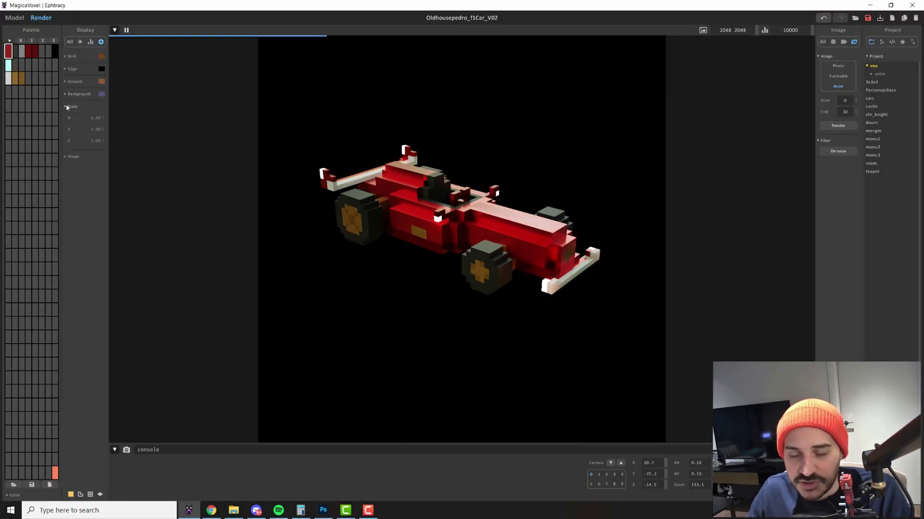
Step: Try uneven X and Y voxel display scales on the rendered car, and compare it with the undistorted model
{"action": "mouse_move", "coordinate": [102, 115]}
{"action": "left_mouse_down"}
{"action": "mouse_move", "coordinate": [102, 143]}
{"action": "mouse_move", "coordinate": [103, 111]}
{"action": "left_mouse_up"}
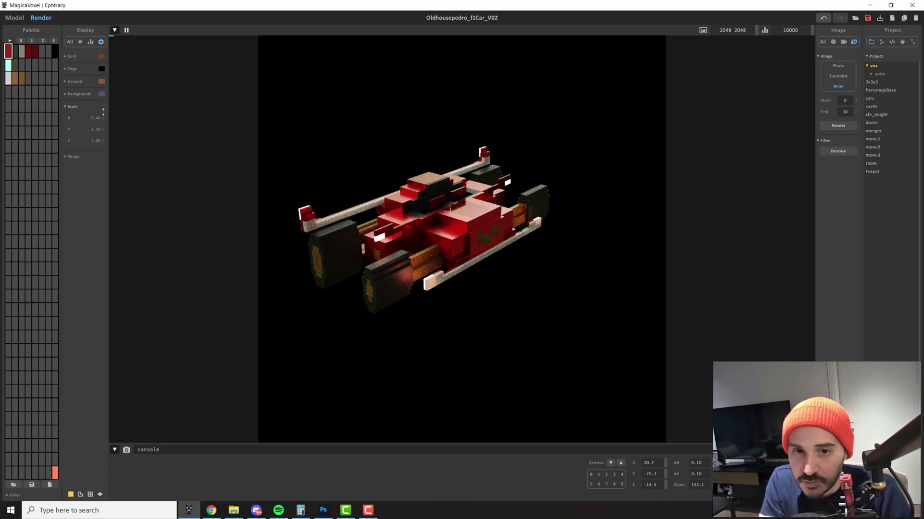
{"action": "left_click_drag", "start_coordinate": [103, 111], "coordinate": [103, 128]}
{"action": "right_click_drag", "start_coordinate": [329, 100], "coordinate": [476, 199]}
{"action": "left_click", "coordinate": [14, 17]}
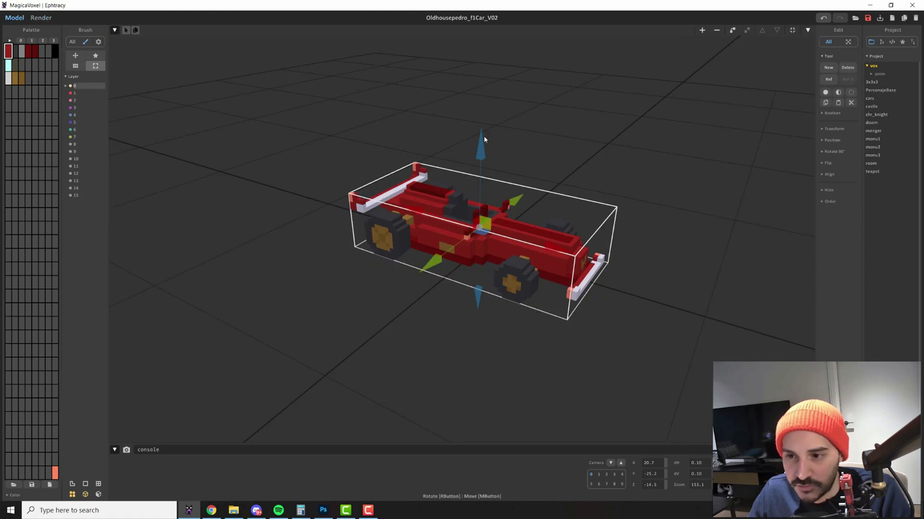
{"action": "right_click_drag", "start_coordinate": [483, 139], "coordinate": [484, 208]}
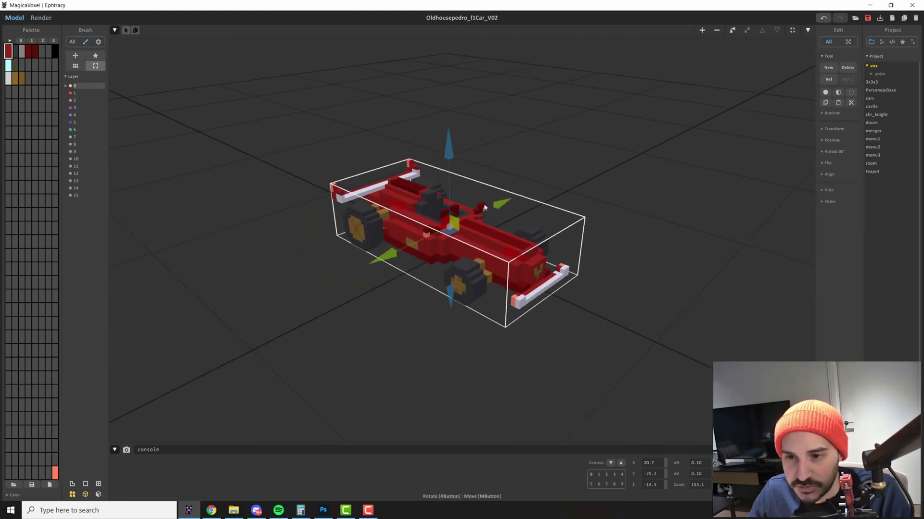
{"action": "left_click", "coordinate": [43, 18]}
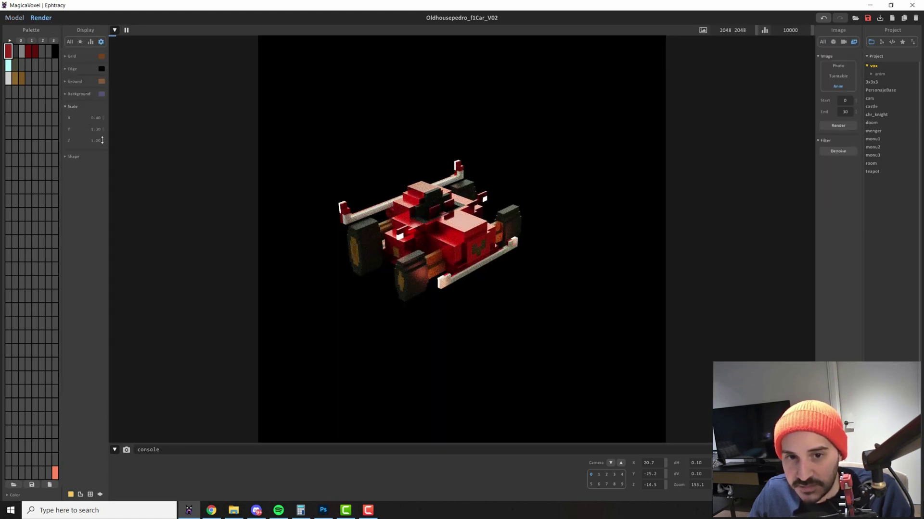
Step: Try a taller Z voxel scale, and reset the X, Y and Z scales to 1
{"action": "mouse_move", "coordinate": [102, 140]}
{"action": "left_mouse_down"}
{"action": "mouse_move", "coordinate": [104, 147]}
{"action": "mouse_move", "coordinate": [105, 130]}
{"action": "left_mouse_up"}
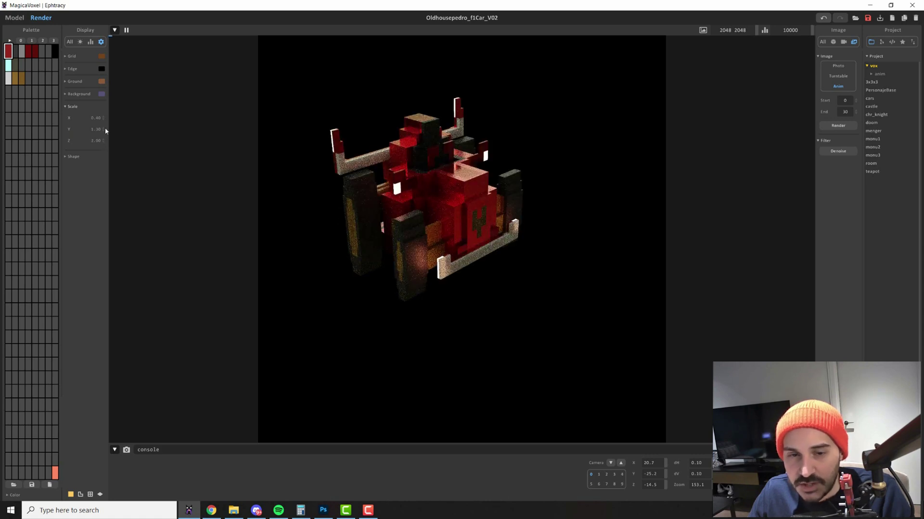
{"action": "left_click", "coordinate": [97, 130]}
{"action": "type", "text": "1"}
{"action": "left_click", "coordinate": [97, 140]}
{"action": "type", "text": "1"}
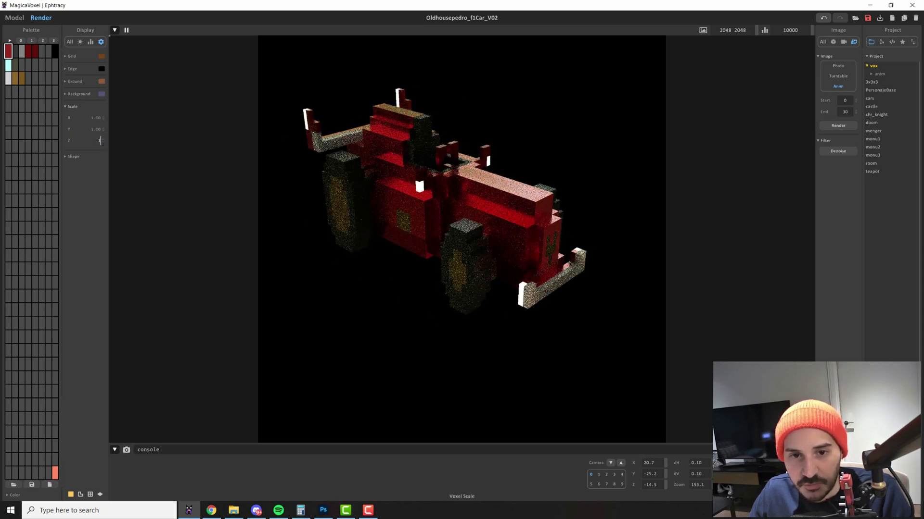
{"action": "key", "text": "Return"}
Step: Try the Lego voxel shape on the car and inspect the studs on its bodywork up close
{"action": "middle_click_drag", "start_coordinate": [487, 244], "coordinate": [500, 238]}
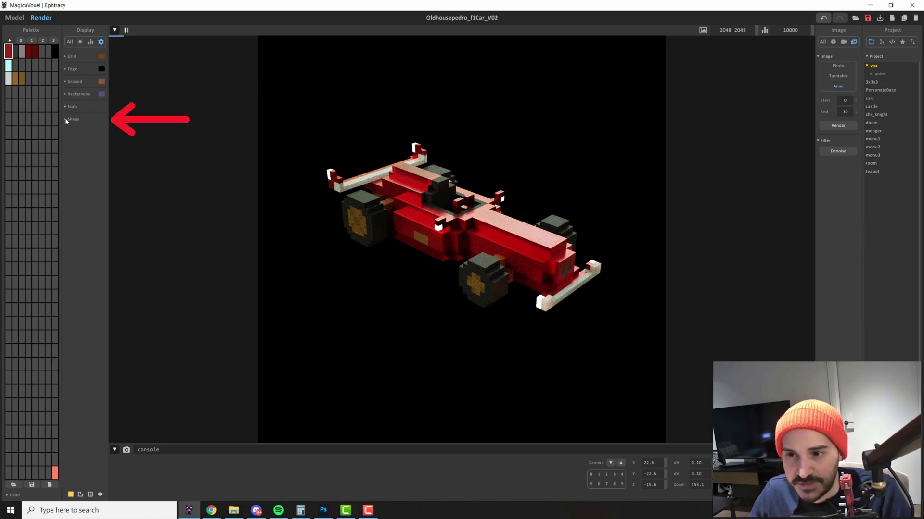
{"action": "left_click", "coordinate": [66, 119]}
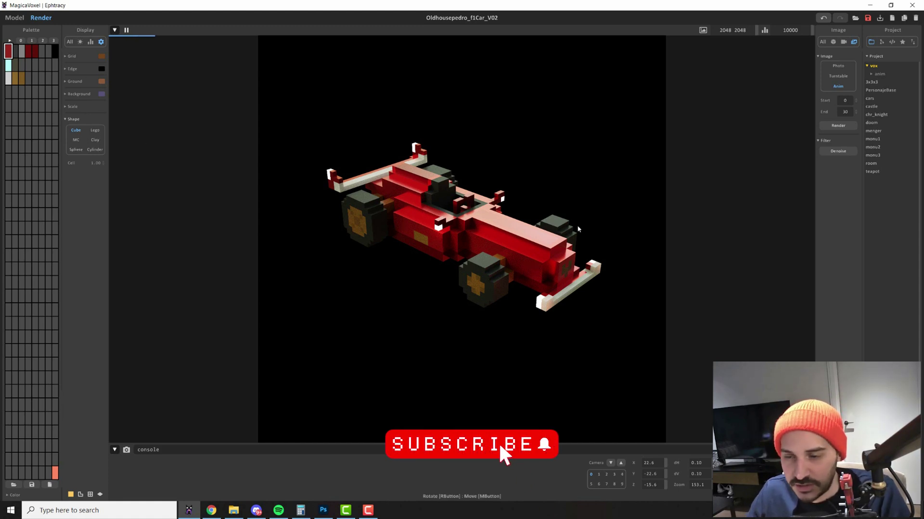
{"action": "scroll", "coordinate": [144, 192], "scroll_direction": "up", "scroll_amount": 3}
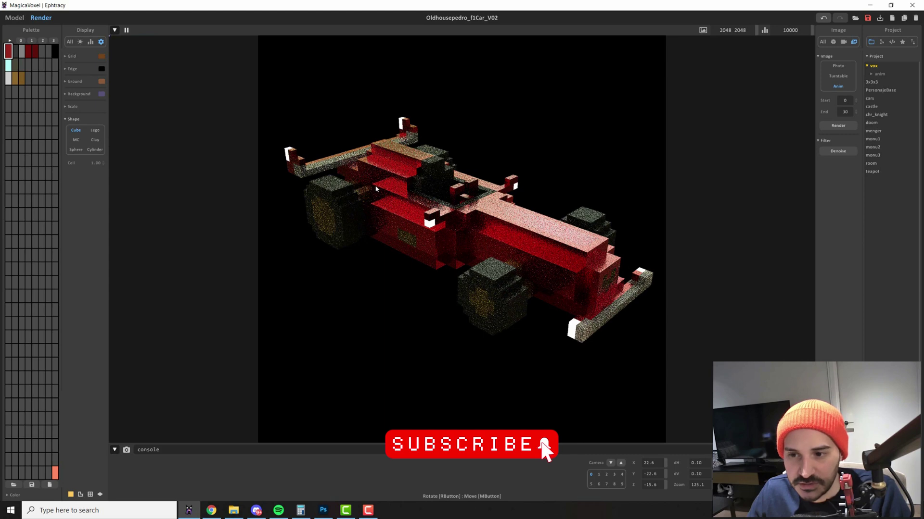
{"action": "left_click", "coordinate": [98, 133]}
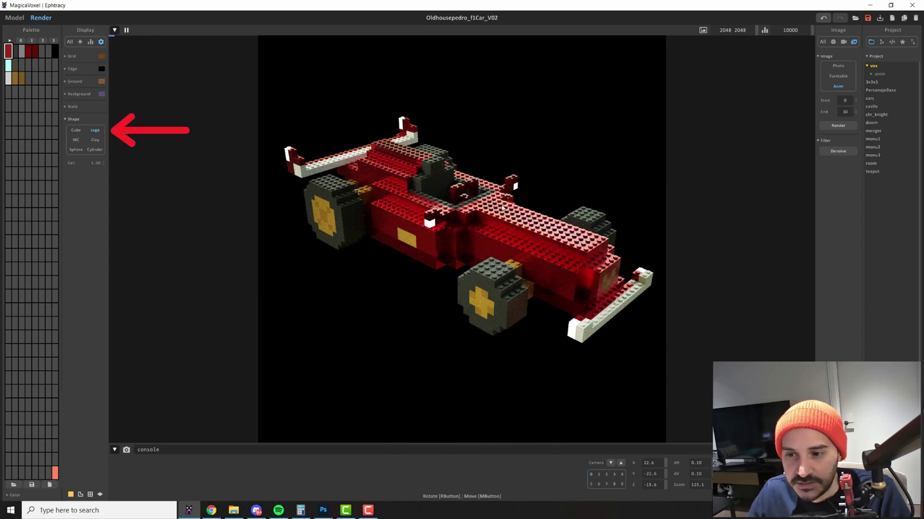
{"action": "scroll", "coordinate": [480, 215], "scroll_direction": "up", "scroll_amount": 3}
{"action": "right_click_drag", "start_coordinate": [480, 215], "coordinate": [594, 238]}
{"action": "scroll", "coordinate": [594, 238], "scroll_direction": "up", "scroll_amount": 3}
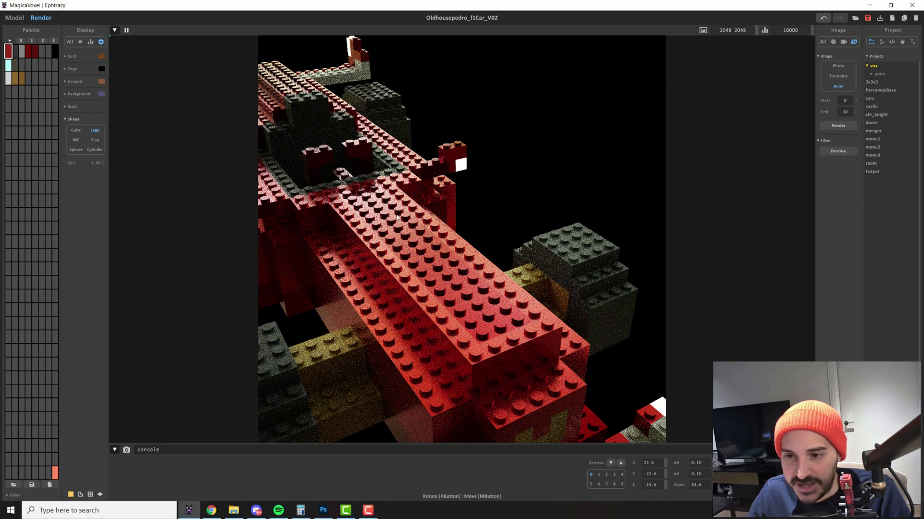
{"action": "right_click_drag", "start_coordinate": [487, 214], "coordinate": [499, 203]}
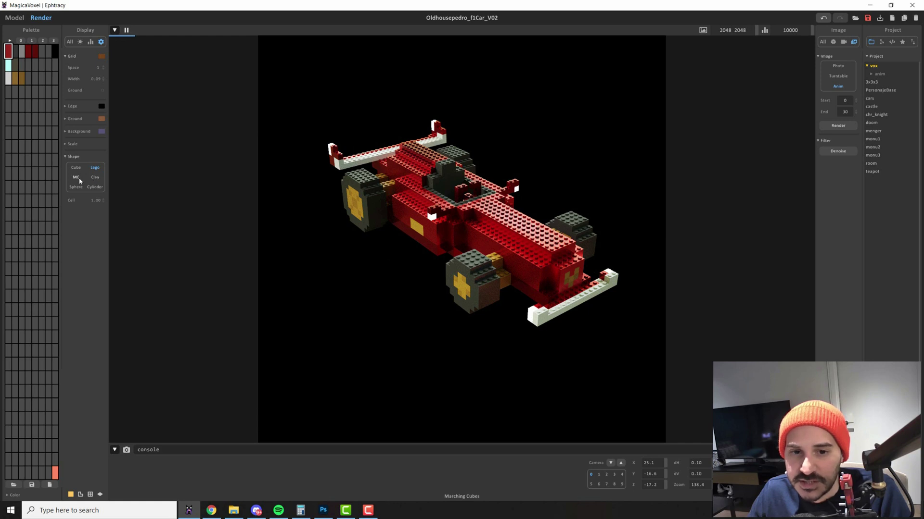
Step: Try the MC (marching cubes) and Clay voxel shapes and inspect the car from its other side
{"action": "left_click", "coordinate": [76, 177]}
{"action": "scroll", "coordinate": [509, 279], "scroll_direction": "up", "scroll_amount": 2}
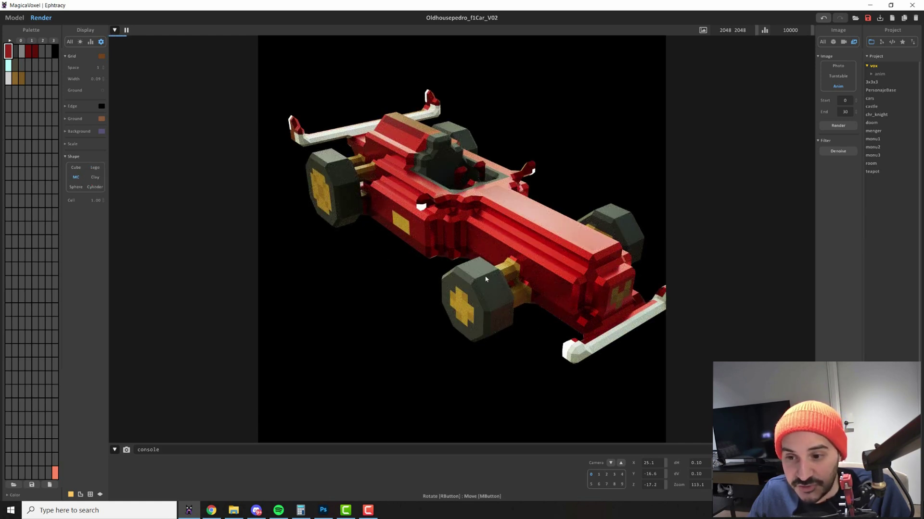
{"action": "right_click_drag", "start_coordinate": [498, 217], "coordinate": [519, 236]}
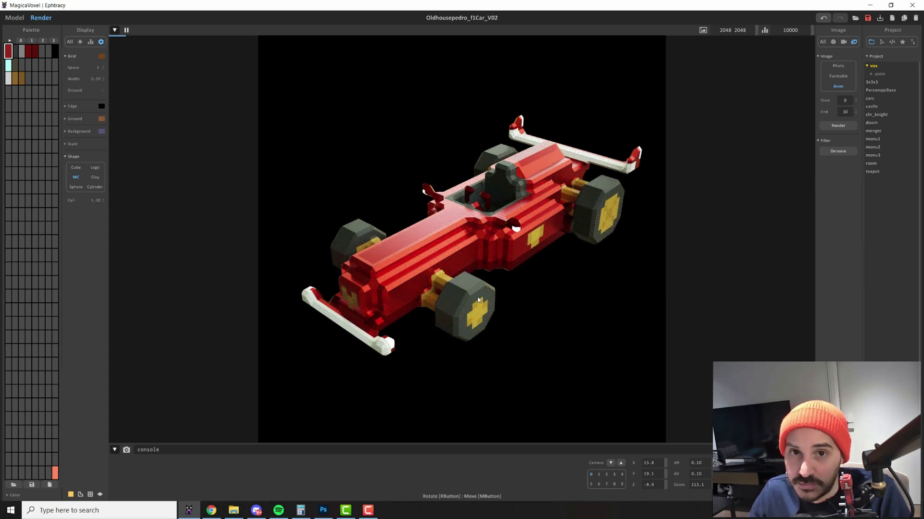
{"action": "right_click_drag", "start_coordinate": [479, 300], "coordinate": [476, 261]}
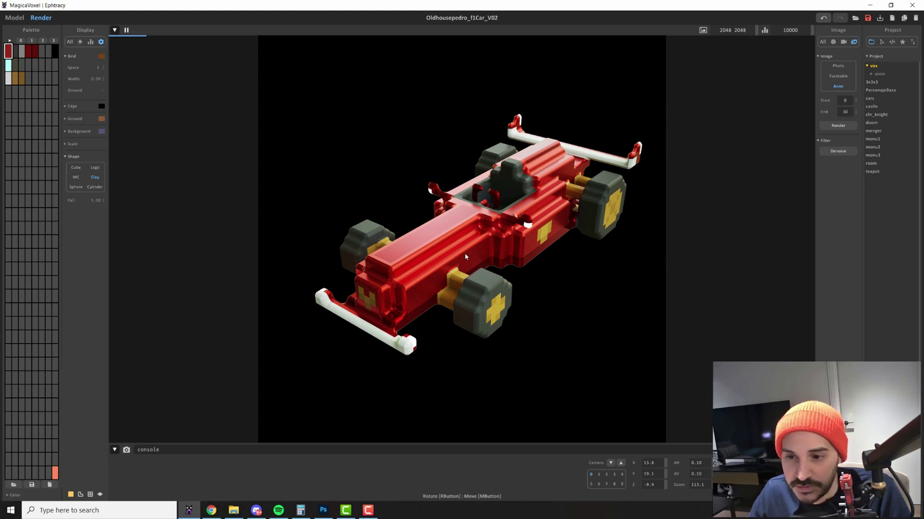
{"action": "right_click_drag", "start_coordinate": [465, 257], "coordinate": [462, 224]}
{"action": "scroll", "coordinate": [462, 224], "scroll_direction": "down", "scroll_amount": 1}
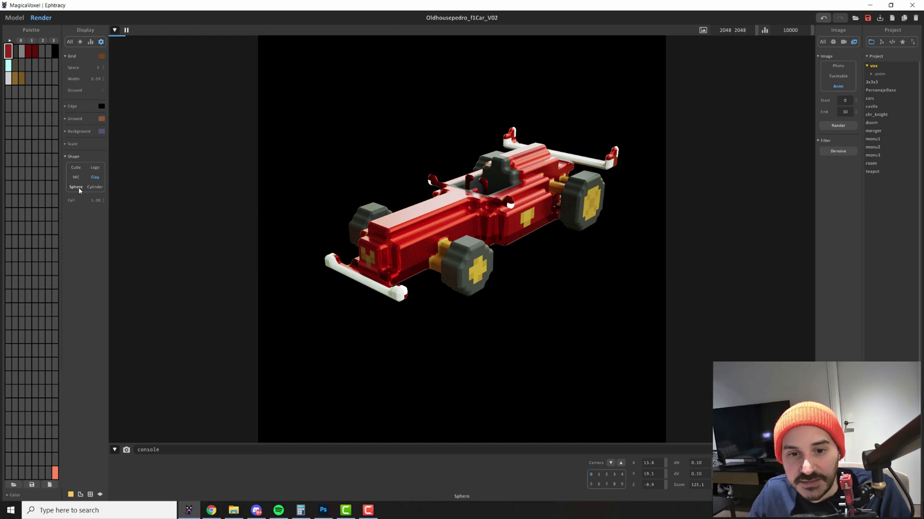
Step: Try the Sphere voxel shape and view the car closer and centred
{"action": "left_click", "coordinate": [80, 190]}
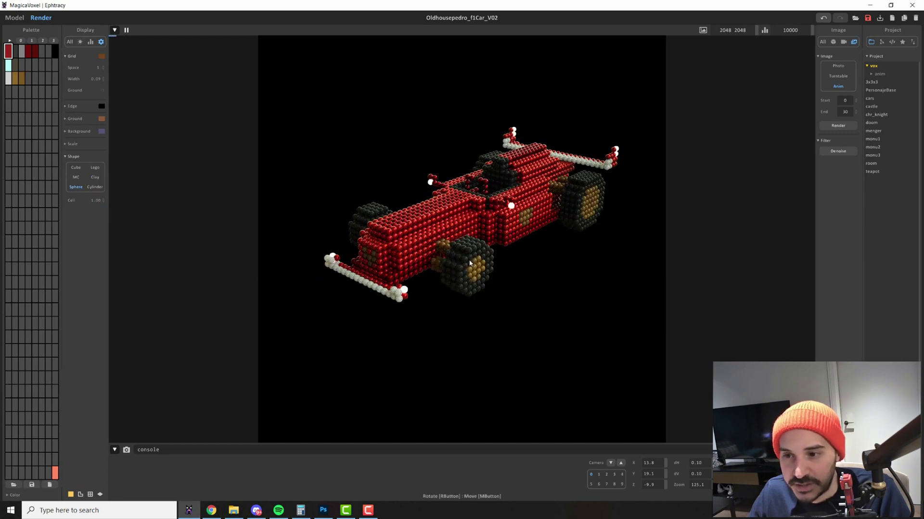
{"action": "scroll", "coordinate": [445, 269], "scroll_direction": "up", "scroll_amount": 4}
{"action": "scroll", "coordinate": [455, 270], "scroll_direction": "down", "scroll_amount": 1}
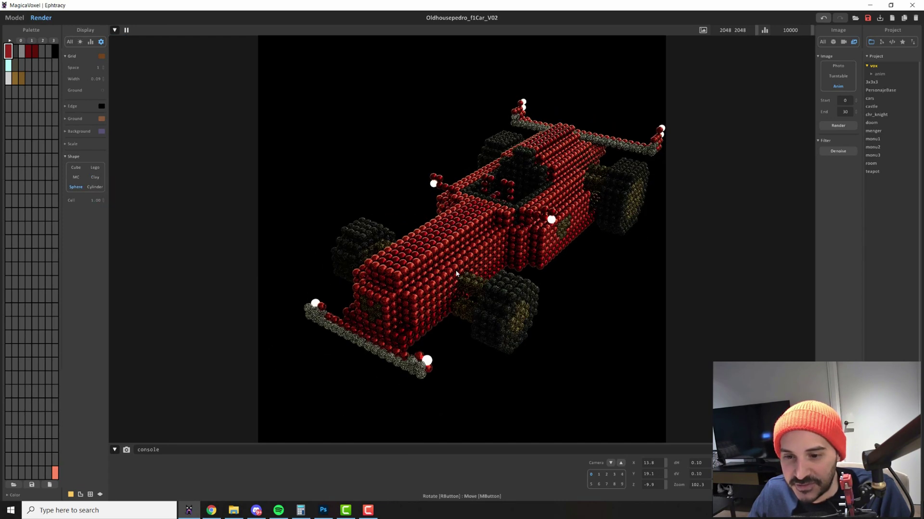
{"action": "middle_click_drag", "start_coordinate": [459, 270], "coordinate": [449, 266]}
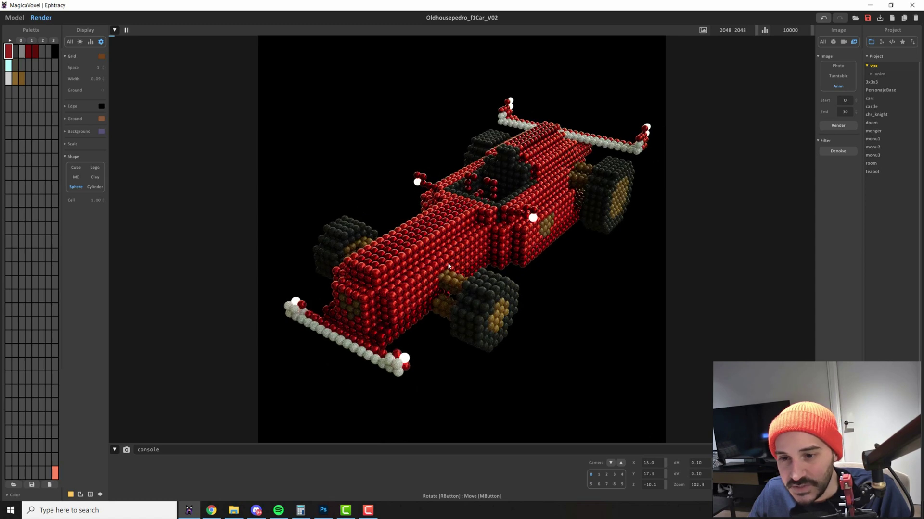
Step: Try the Cylinder voxel shape from another angle and shrink its cell size to leave gaps between the voxels
{"action": "left_click", "coordinate": [94, 190]}
{"action": "right_click_drag", "start_coordinate": [510, 291], "coordinate": [480, 268]}
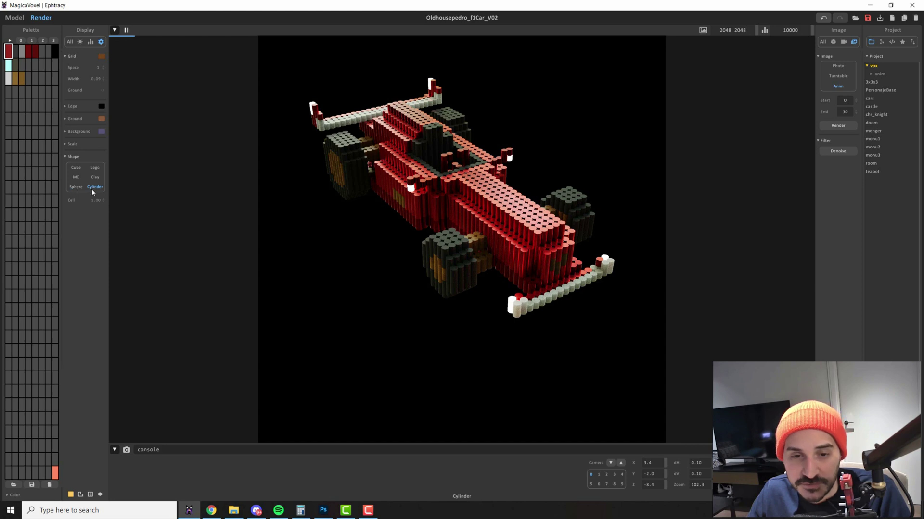
{"action": "left_click", "coordinate": [103, 203]}
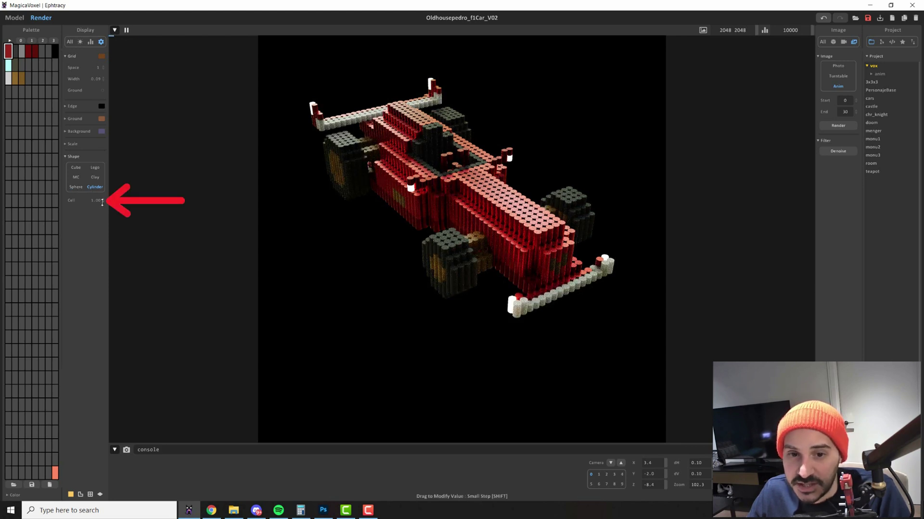
{"action": "left_click_drag", "start_coordinate": [102, 205], "coordinate": [104, 292]}
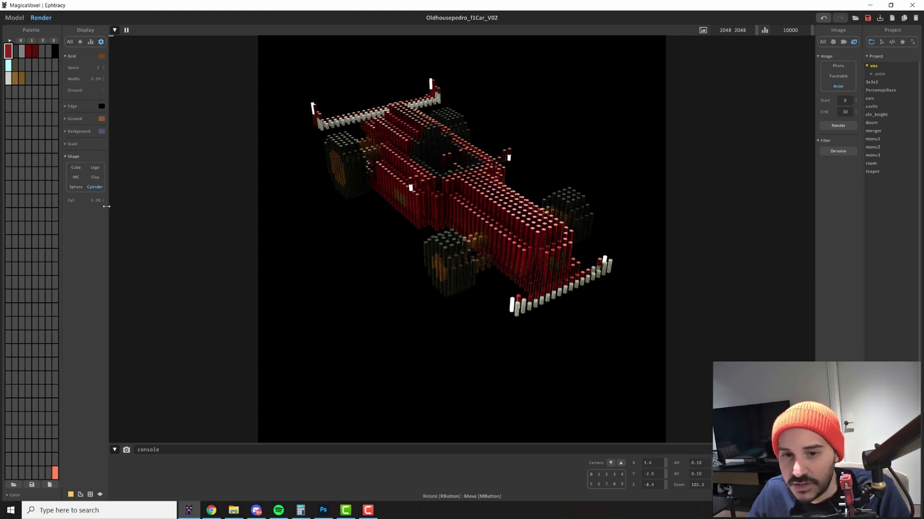
Step: Render the voxels as spheres with the cell size back at 1, and inspect the wheel and cockpit up close
{"action": "left_click", "coordinate": [78, 188]}
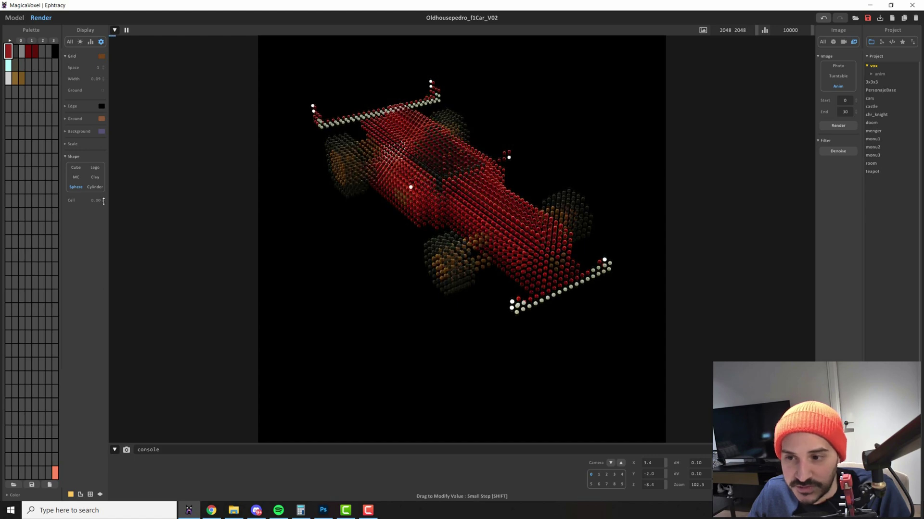
{"action": "left_click_drag", "start_coordinate": [103, 201], "coordinate": [103, 145]}
{"action": "scroll", "coordinate": [505, 268], "scroll_direction": "up", "scroll_amount": 8}
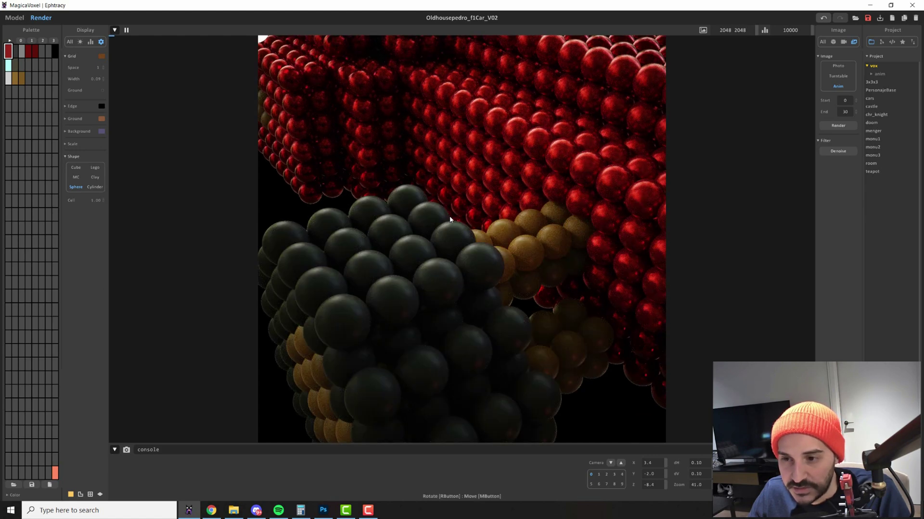
{"action": "scroll", "coordinate": [457, 316], "scroll_direction": "up", "scroll_amount": 4}
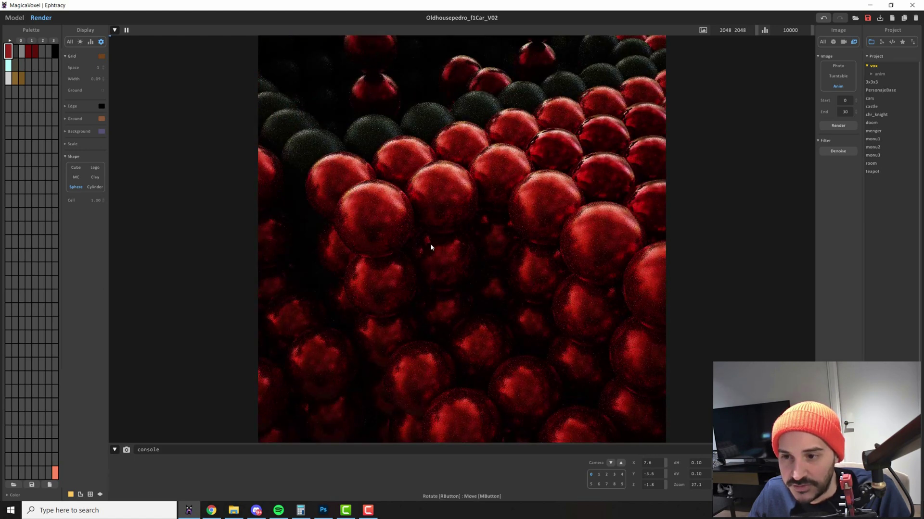
{"action": "middle_click_drag", "start_coordinate": [430, 244], "coordinate": [431, 299]}
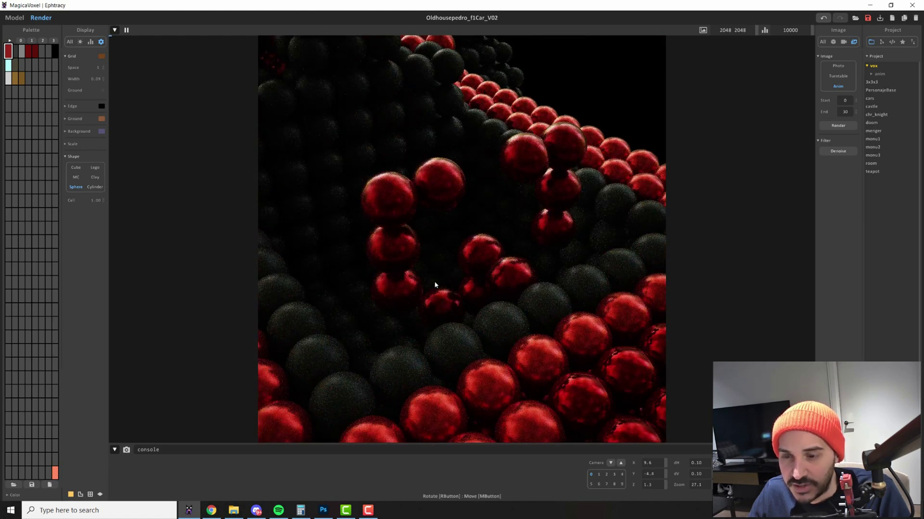
{"action": "scroll", "coordinate": [461, 235], "scroll_direction": "down", "scroll_amount": 15}
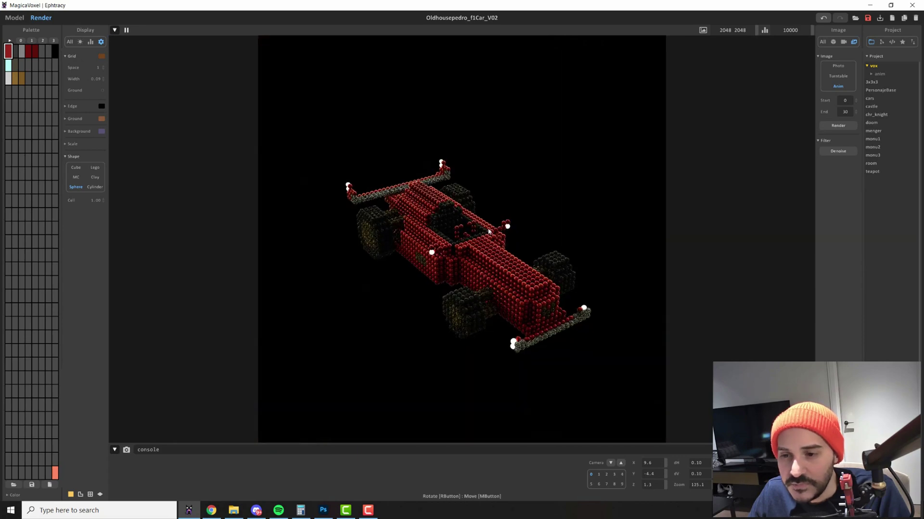